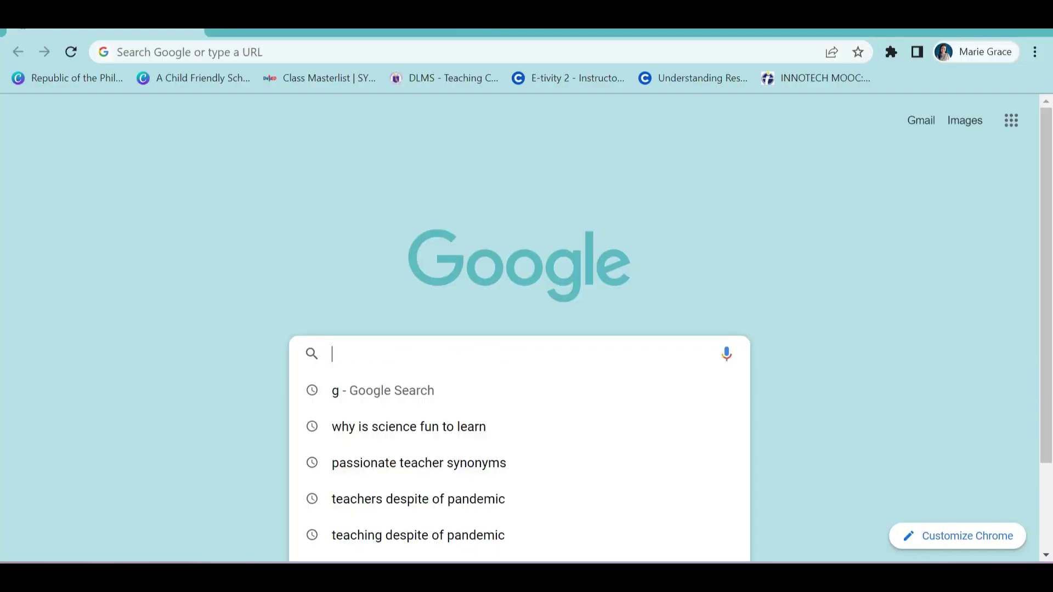
- Search Google for "obs studio" and open the official OBS Studio website at obsproject.com
{"action": "type", "text": "obs studio"}
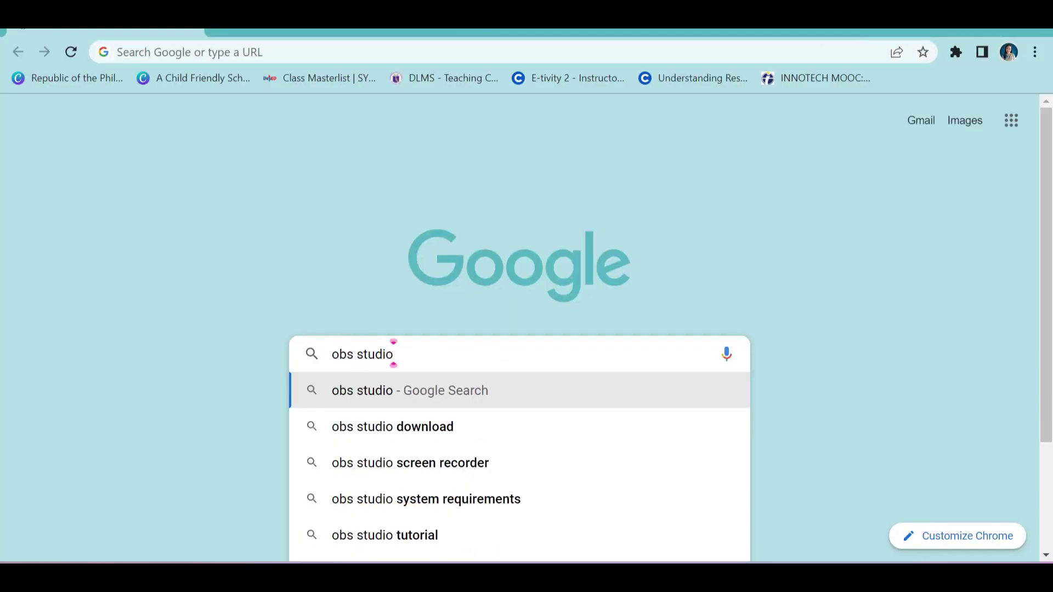
{"action": "key", "text": "Return"}
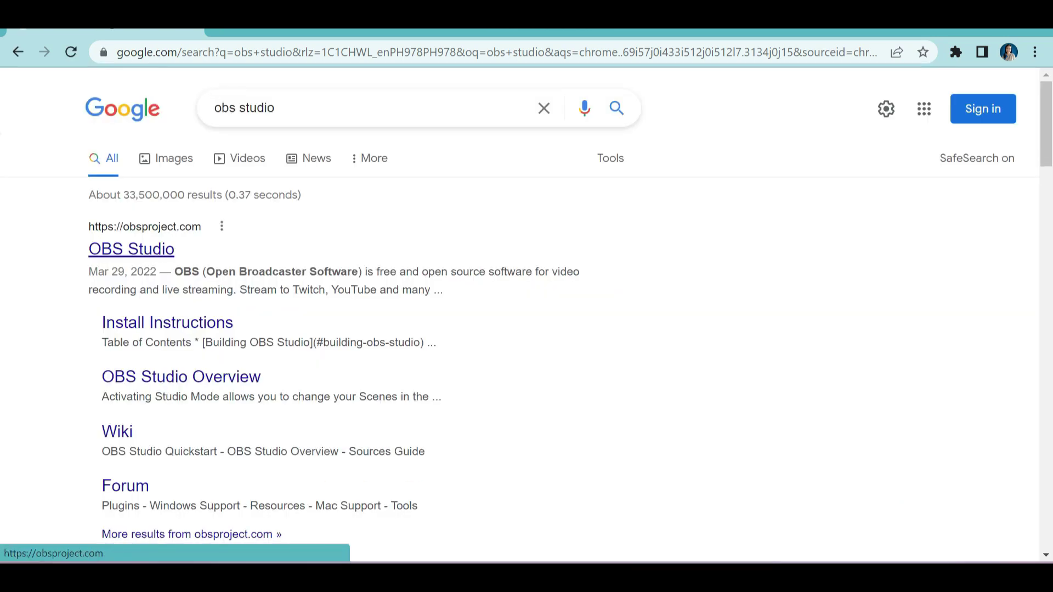
{"action": "left_click", "coordinate": [132, 249]}
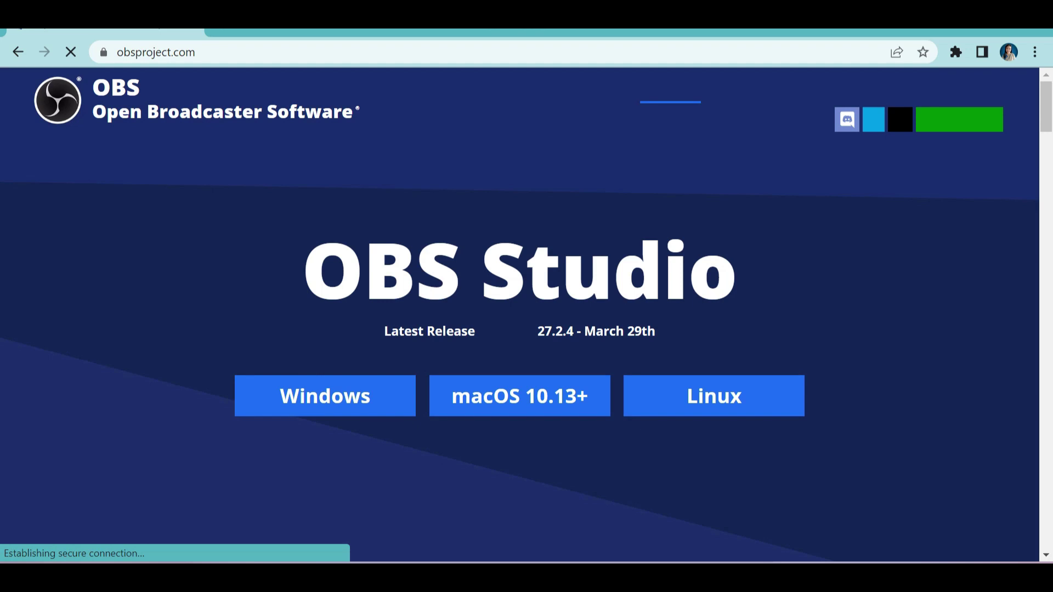
- Look through the OBS Studio homepage, from the download options down to the Features and Create Professional Productions sections
{"action": "scroll", "coordinate": [520, 315], "scroll_direction": "down", "scroll_amount": 8}
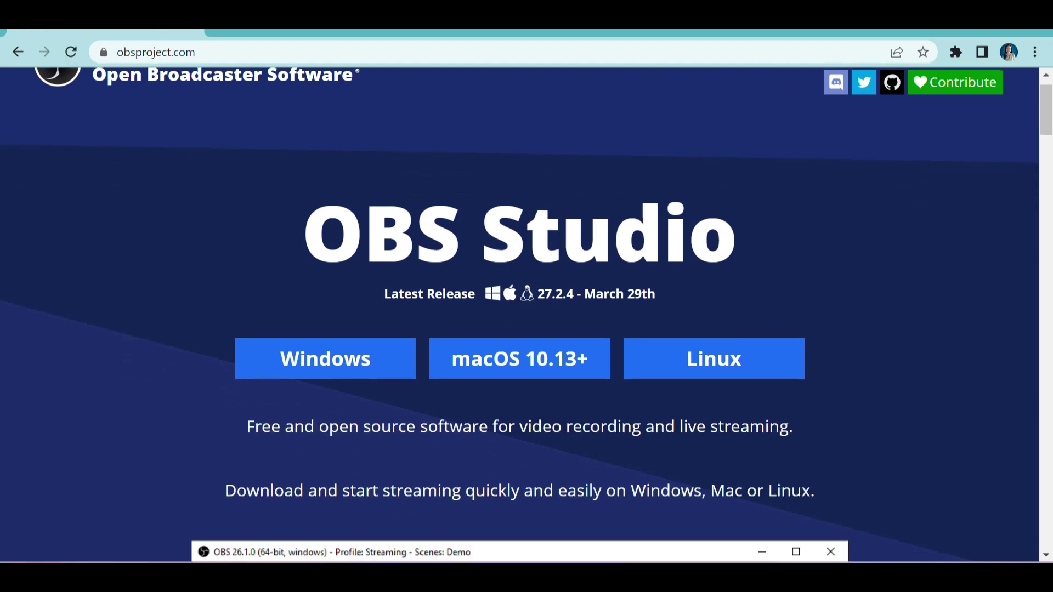
{"action": "scroll", "coordinate": [520, 315], "scroll_direction": "down", "scroll_amount": 10}
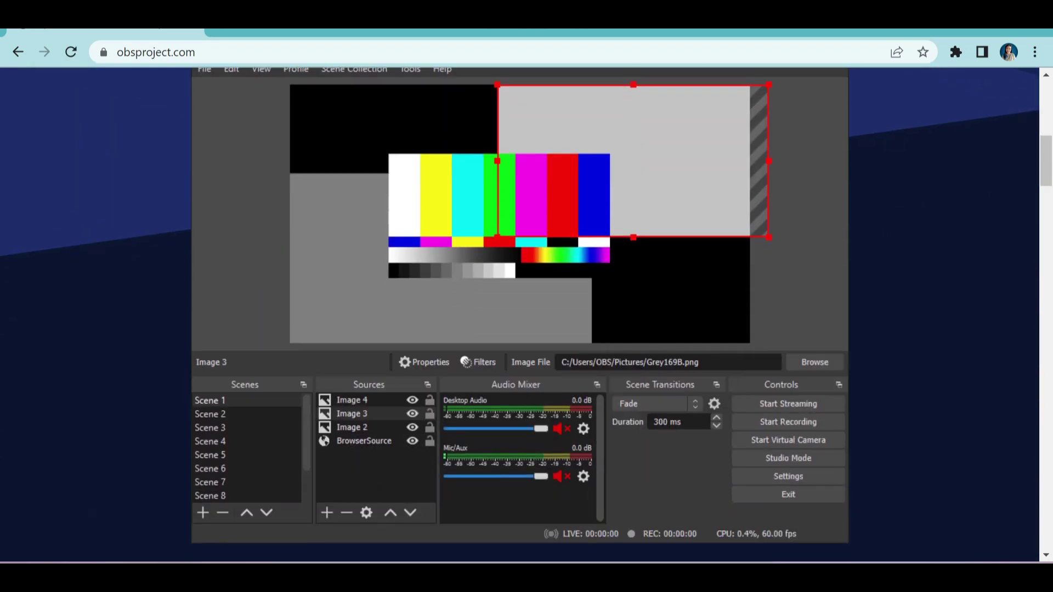
{"action": "scroll", "coordinate": [383, 307], "scroll_direction": "down", "scroll_amount": 11}
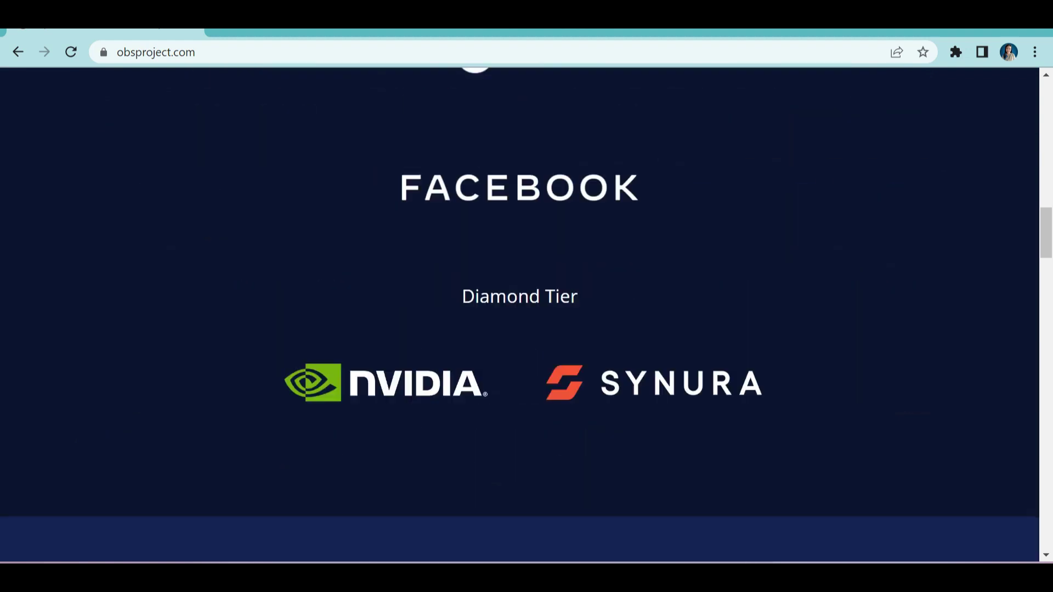
{"action": "scroll", "coordinate": [384, 307], "scroll_direction": "down", "scroll_amount": 12}
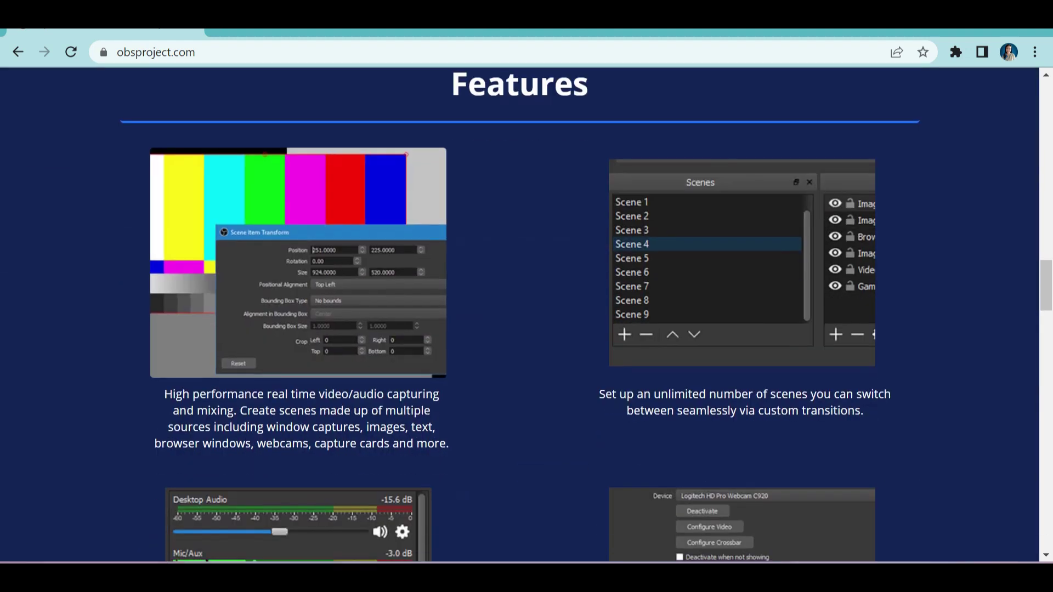
{"action": "scroll", "coordinate": [520, 315], "scroll_direction": "down", "scroll_amount": 9}
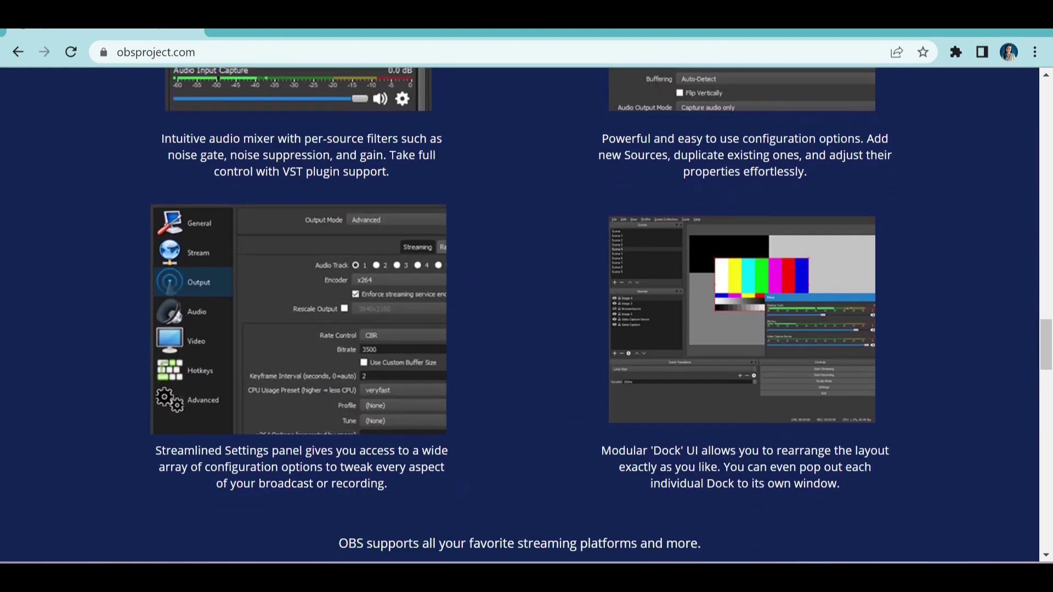
{"action": "scroll", "coordinate": [520, 315], "scroll_direction": "down", "scroll_amount": 12}
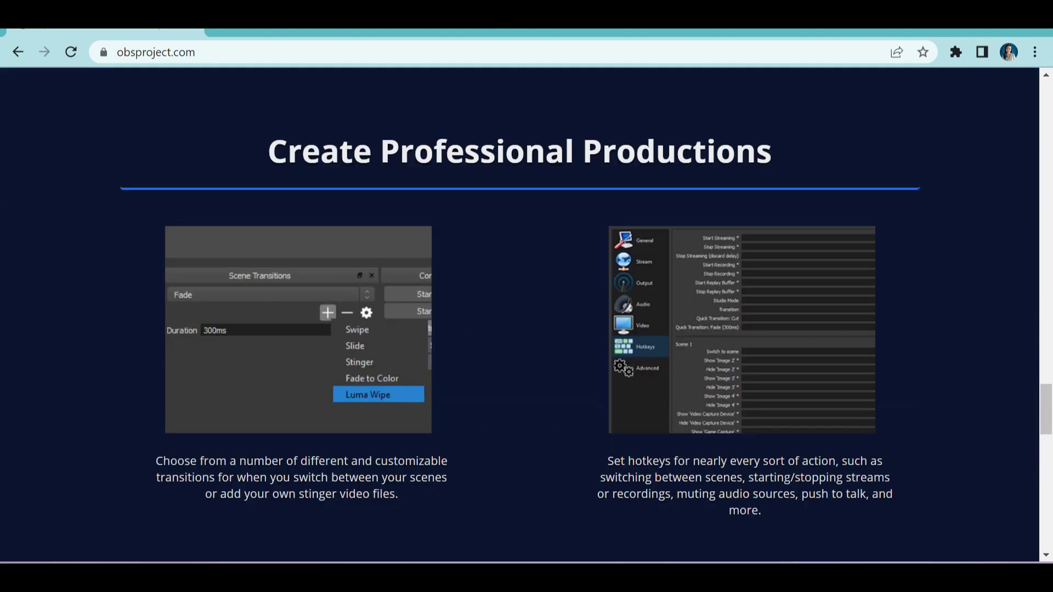
- Download the Windows installer for OBS Studio 27.2.4 from the homepage
{"action": "scroll", "coordinate": [520, 314], "scroll_direction": "up", "scroll_amount": 18}
{"action": "scroll", "coordinate": [519, 315], "scroll_direction": "up", "scroll_amount": 20}
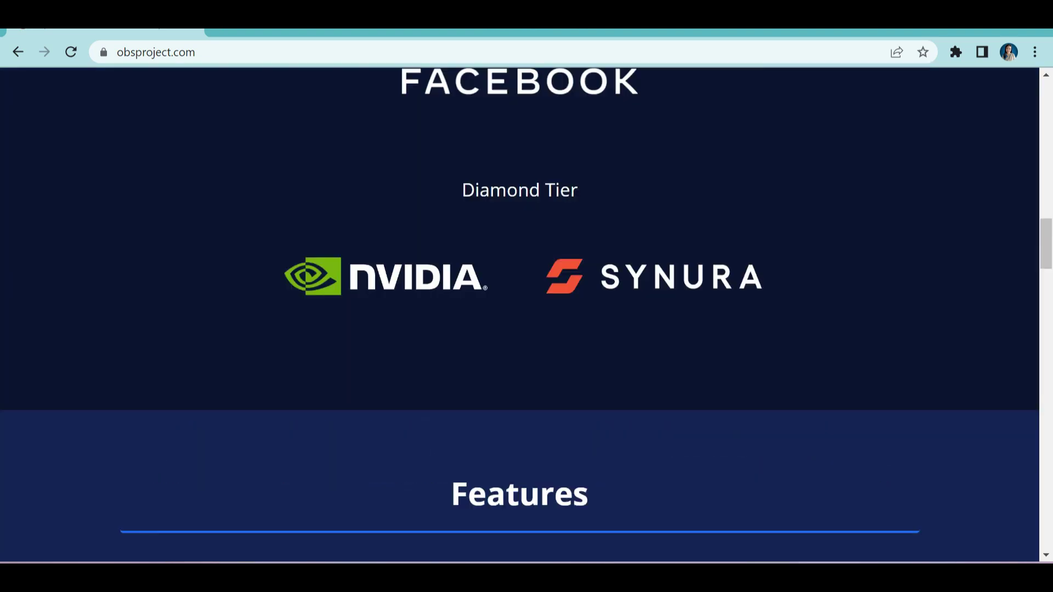
{"action": "scroll", "coordinate": [307, 340], "scroll_direction": "up", "scroll_amount": 4}
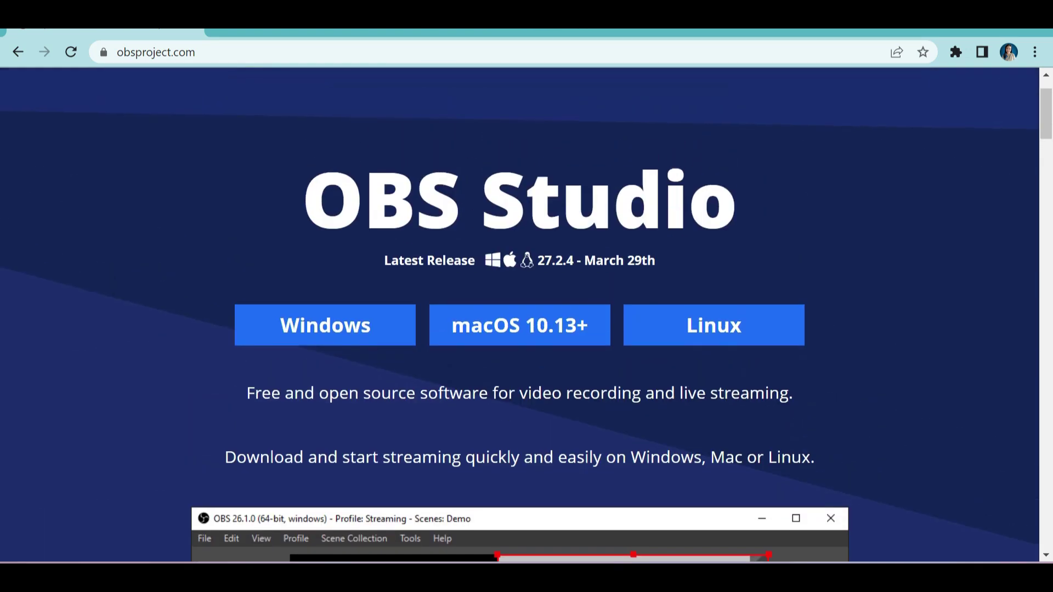
{"action": "left_click", "coordinate": [307, 337]}
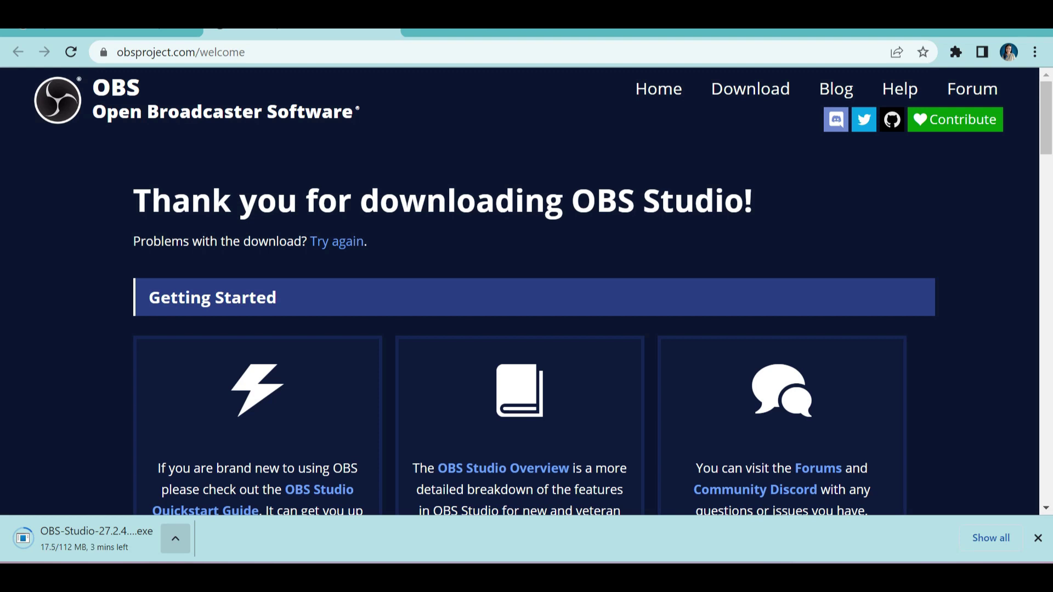
- Read the Getting Started and Latest Updates sections of the download welcome page
{"action": "scroll", "coordinate": [527, 290], "scroll_direction": "down", "scroll_amount": 4}
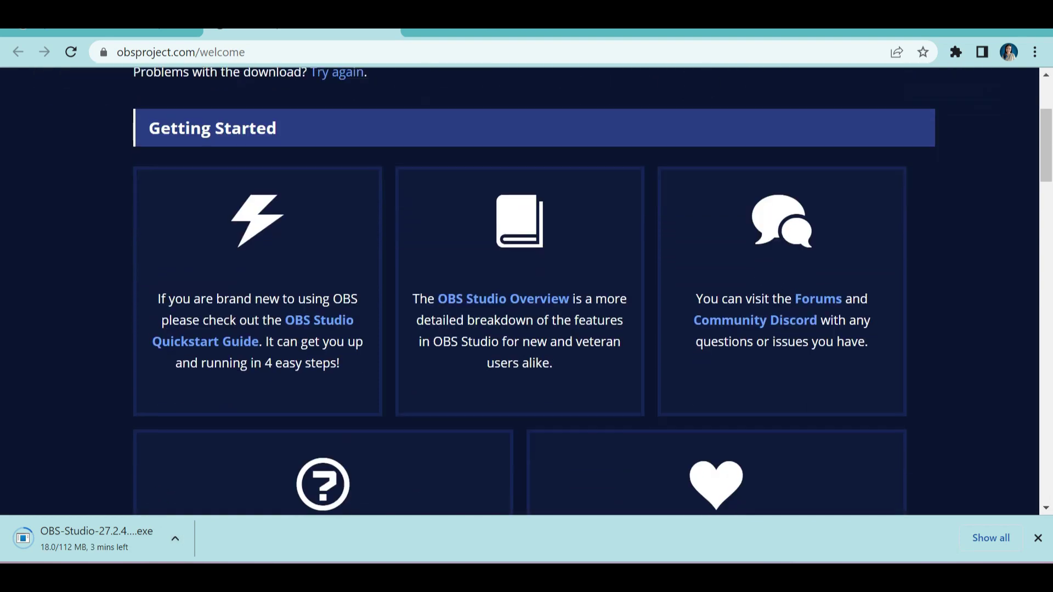
{"action": "scroll", "coordinate": [526, 291], "scroll_direction": "down", "scroll_amount": 4}
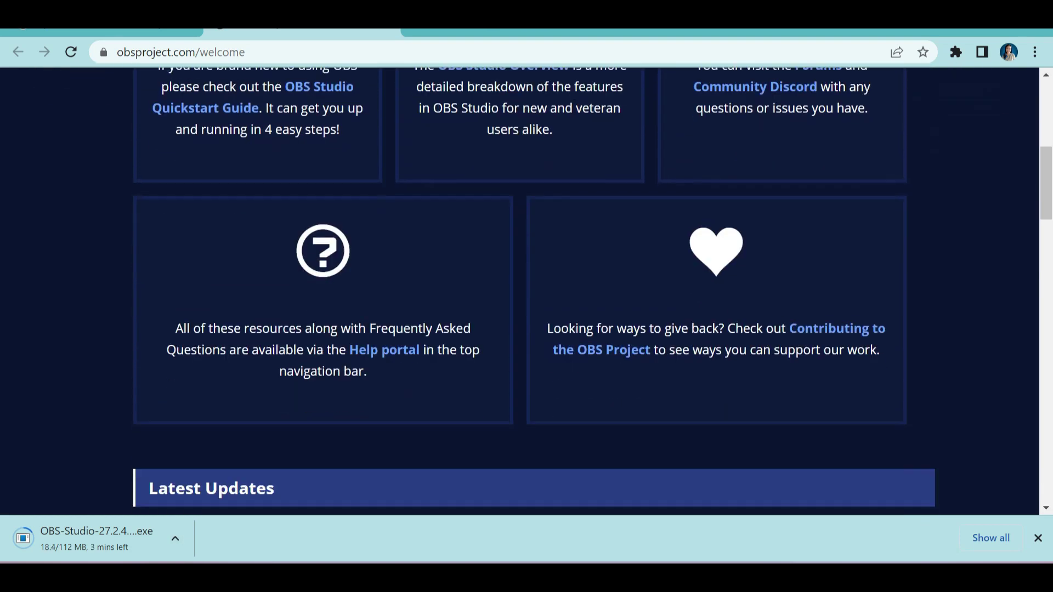
{"action": "scroll", "coordinate": [526, 290], "scroll_direction": "down", "scroll_amount": 5}
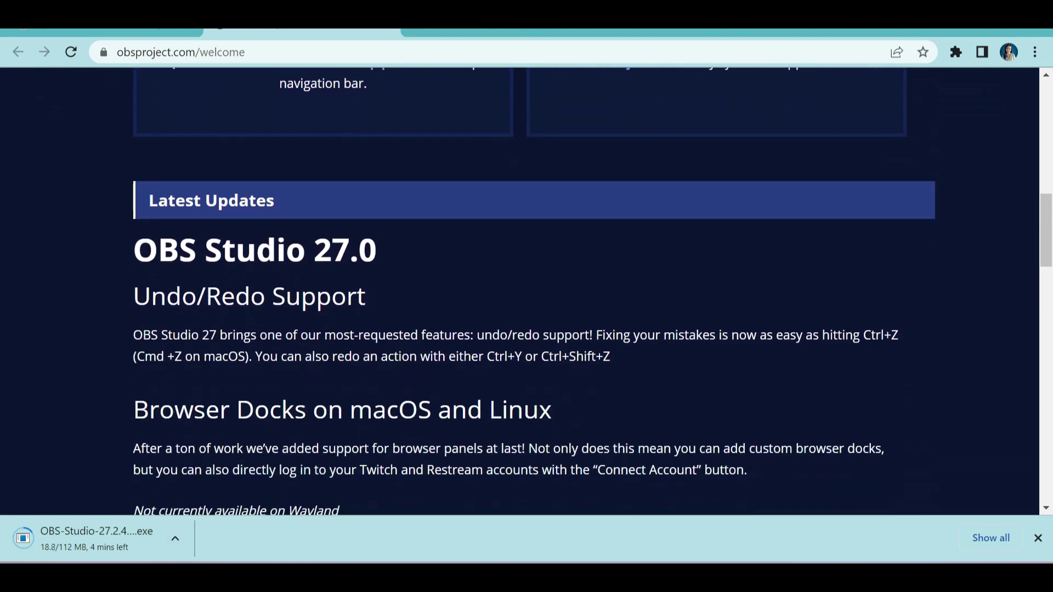
{"action": "scroll", "coordinate": [526, 290], "scroll_direction": "down", "scroll_amount": 4}
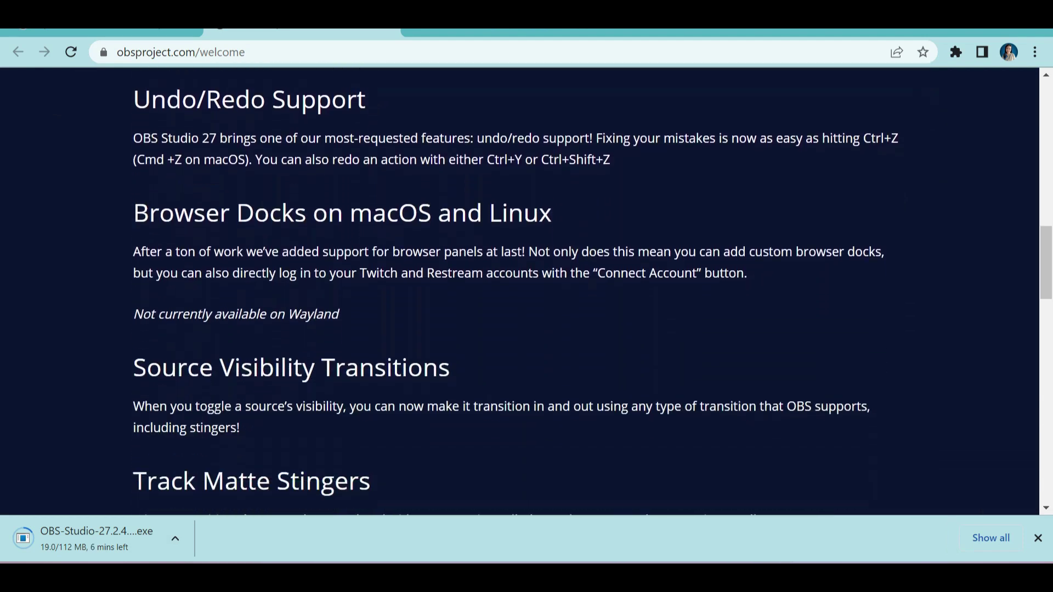
{"action": "scroll", "coordinate": [527, 290], "scroll_direction": "down", "scroll_amount": 6}
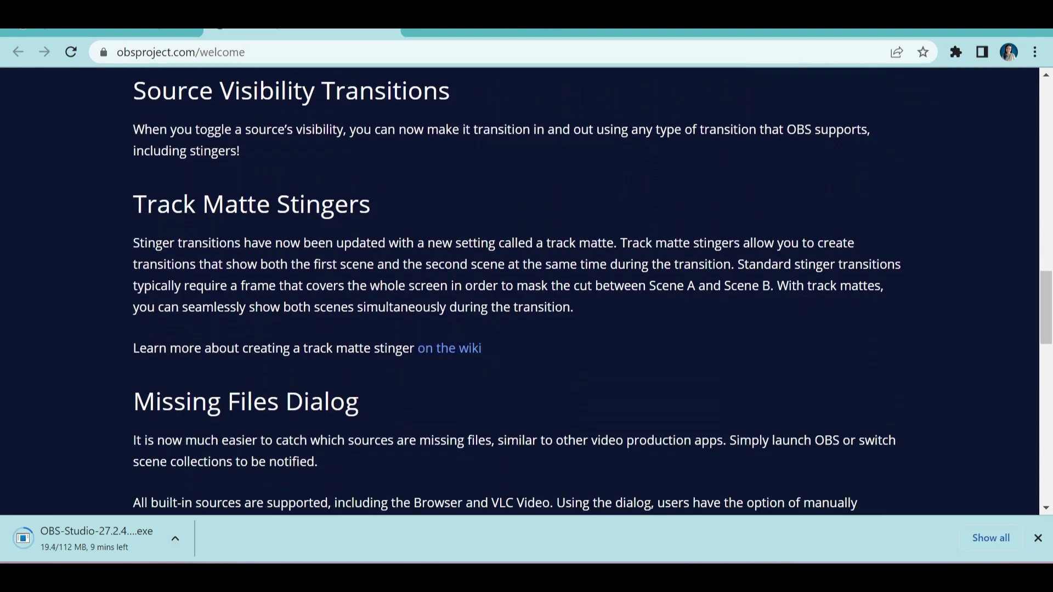
{"action": "scroll", "coordinate": [527, 291], "scroll_direction": "down", "scroll_amount": 6}
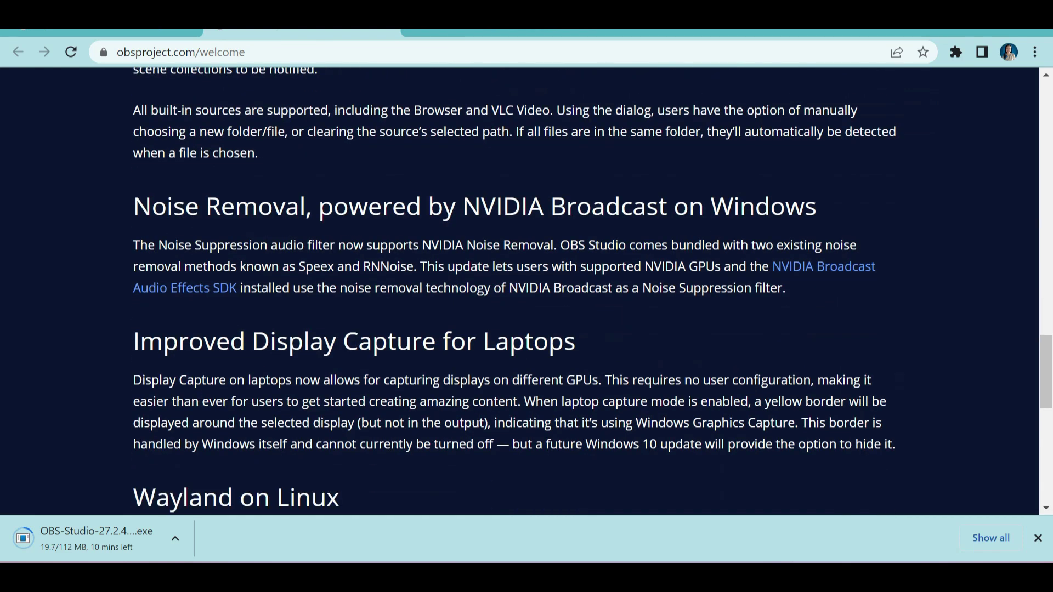
{"action": "scroll", "coordinate": [527, 291], "scroll_direction": "down", "scroll_amount": 3}
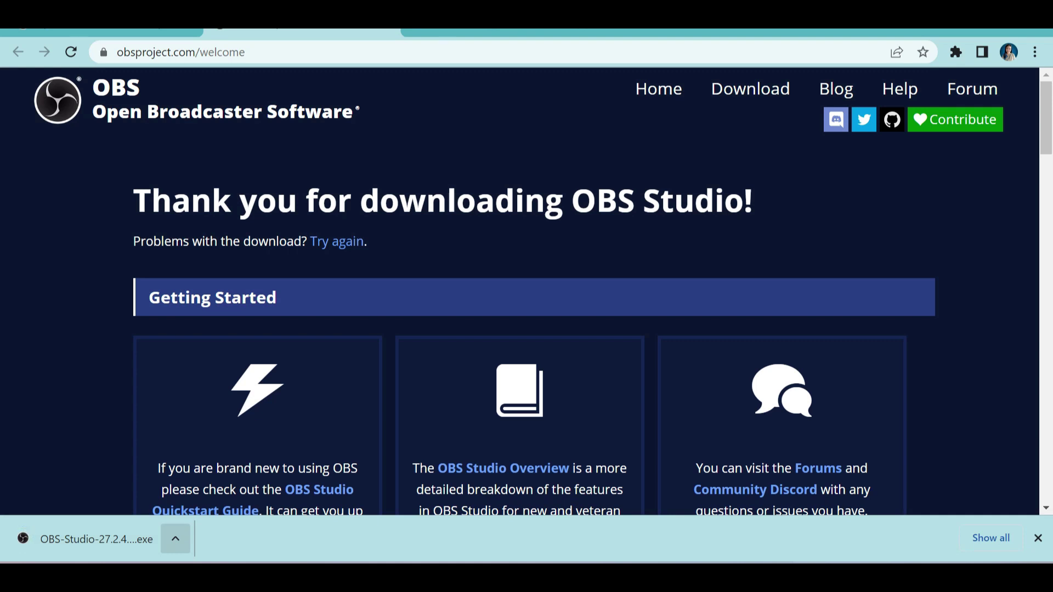
- Run the downloaded OBS Studio 27.2.4 installer, review the license terms and continue to the install location
{"action": "left_click", "coordinate": [175, 538]}
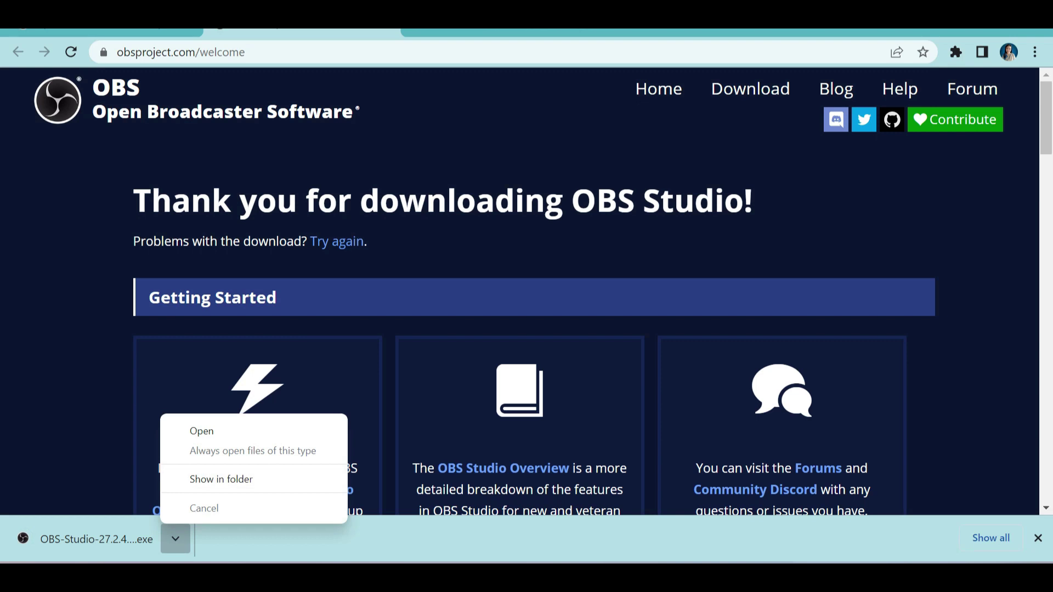
{"action": "left_click", "coordinate": [201, 431]}
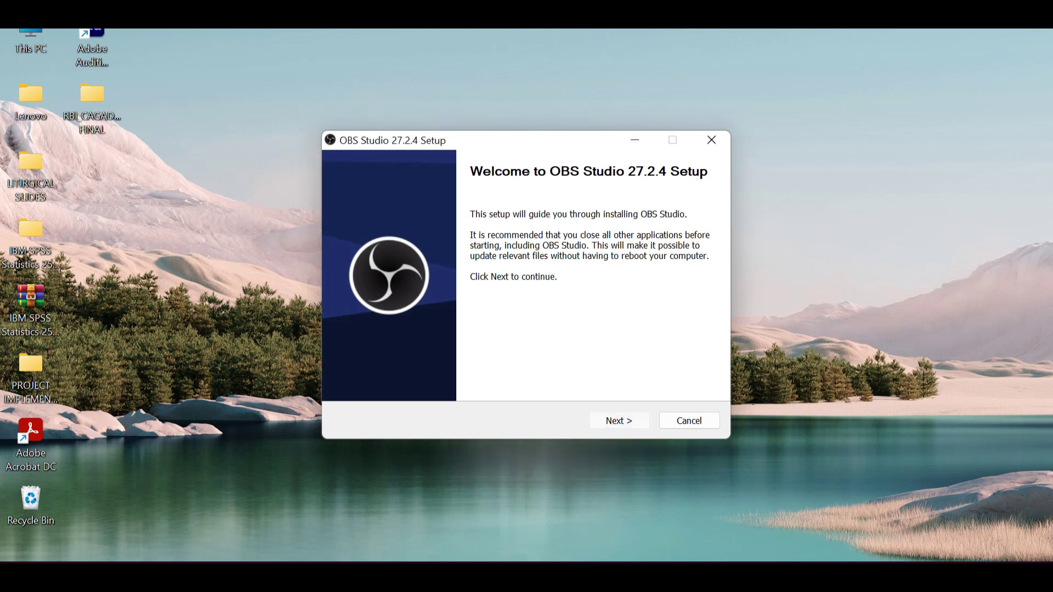
{"action": "left_click", "coordinate": [619, 420]}
{"action": "scroll", "coordinate": [518, 289], "scroll_direction": "down", "scroll_amount": 10}
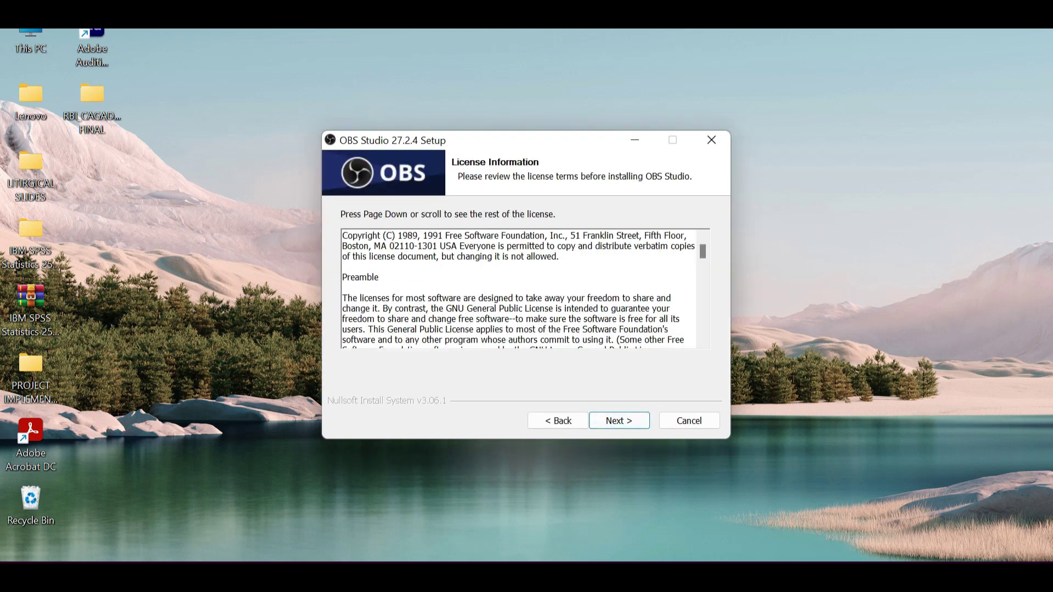
{"action": "scroll", "coordinate": [518, 289], "scroll_direction": "down", "scroll_amount": 20}
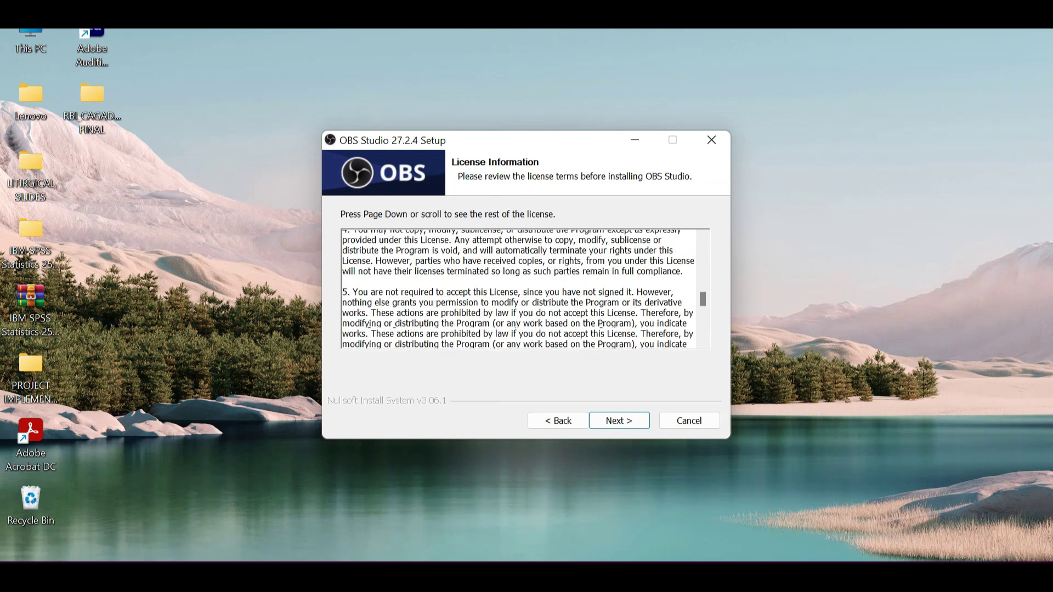
{"action": "key", "text": "Return"}
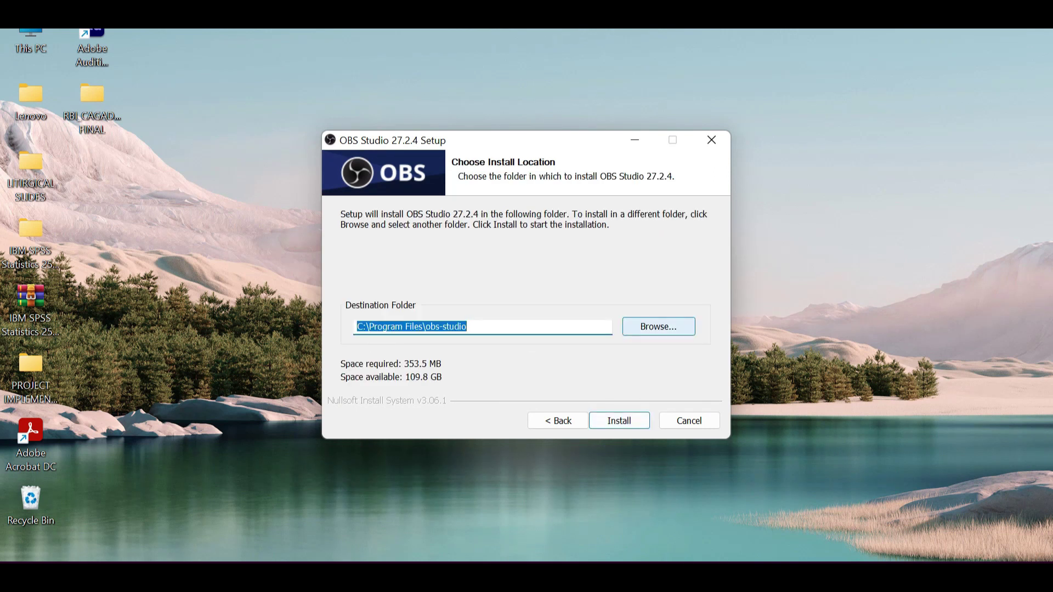
- Set the destination to an obs-studio folder inside This PC's Documents folder and start the installation
{"action": "left_click", "coordinate": [658, 327]}
{"action": "scroll", "coordinate": [525, 298], "scroll_direction": "down", "scroll_amount": 1}
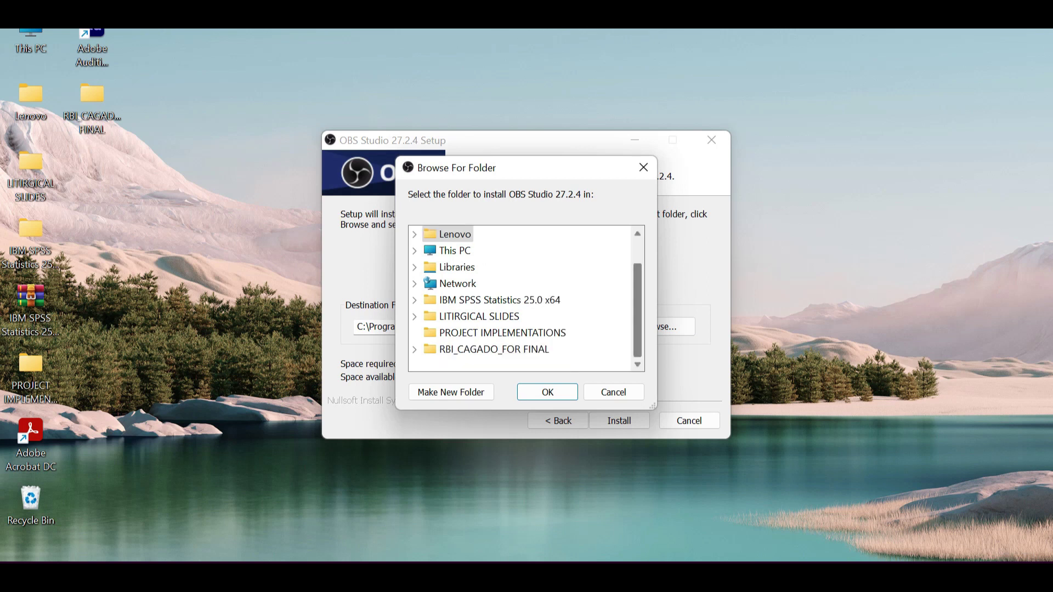
{"action": "left_click_drag", "start_coordinate": [637, 311], "coordinate": [637, 286]}
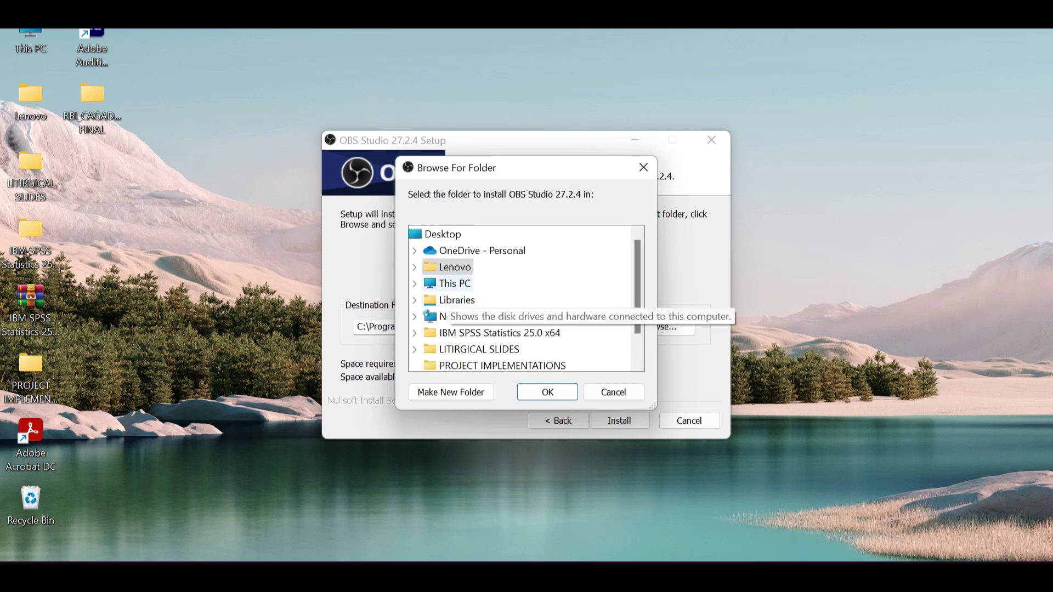
{"action": "left_click", "coordinate": [452, 284]}
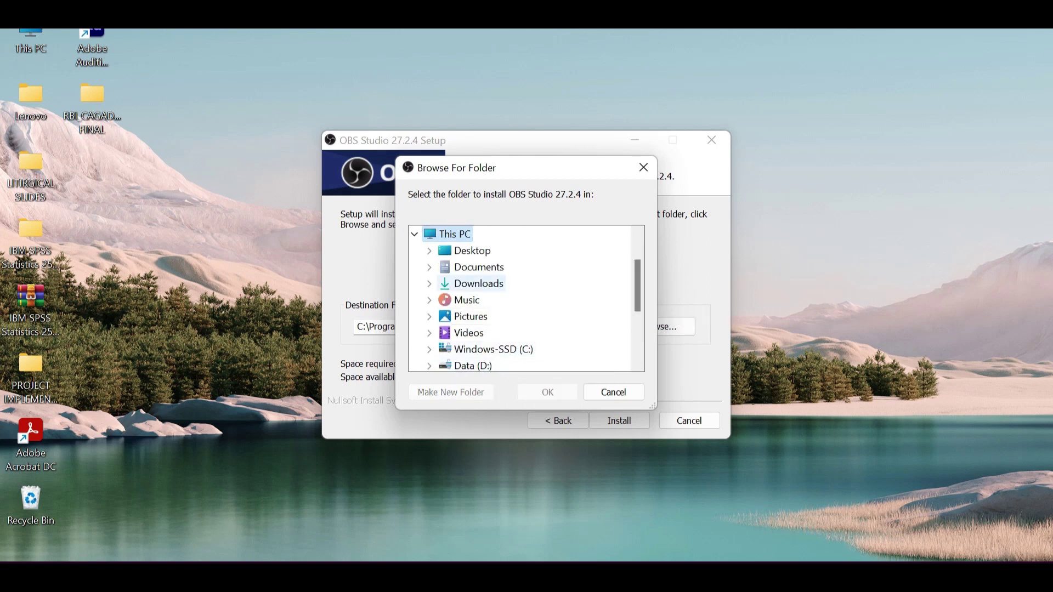
{"action": "double_click", "coordinate": [479, 268]}
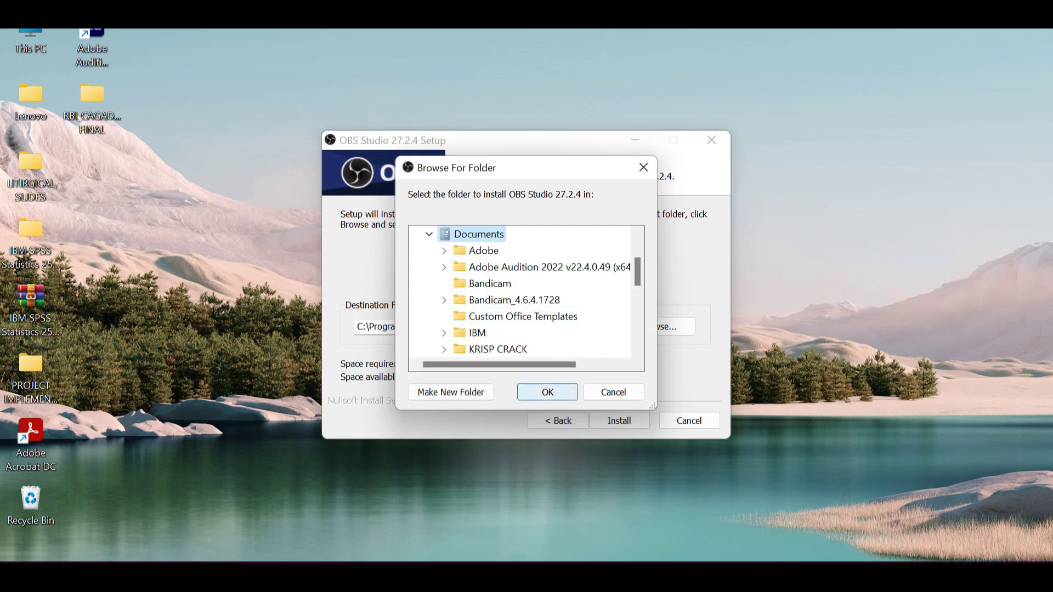
{"action": "left_click", "coordinate": [547, 392]}
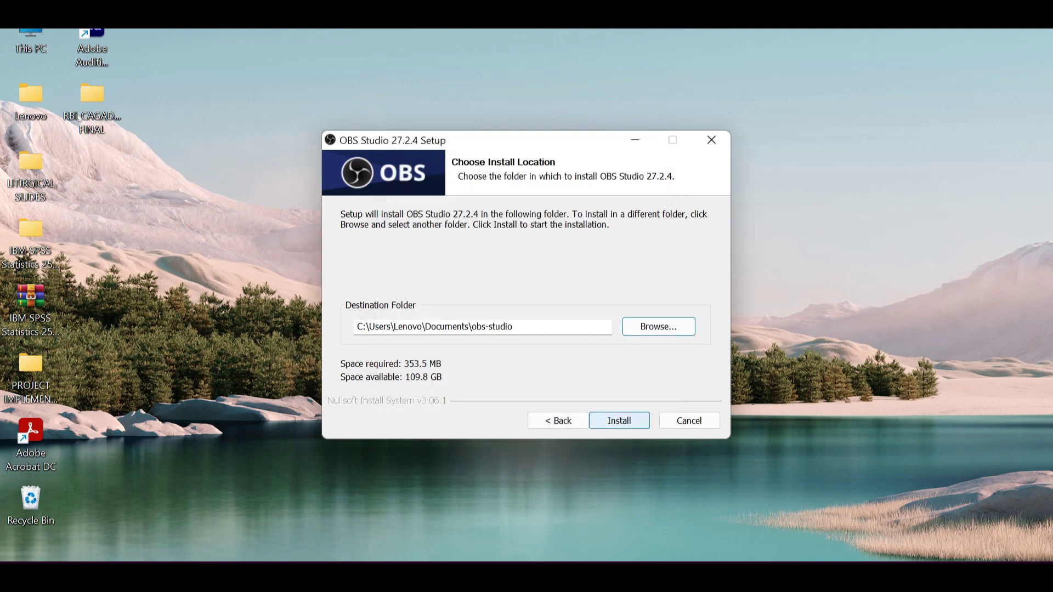
{"action": "left_click", "coordinate": [619, 420]}
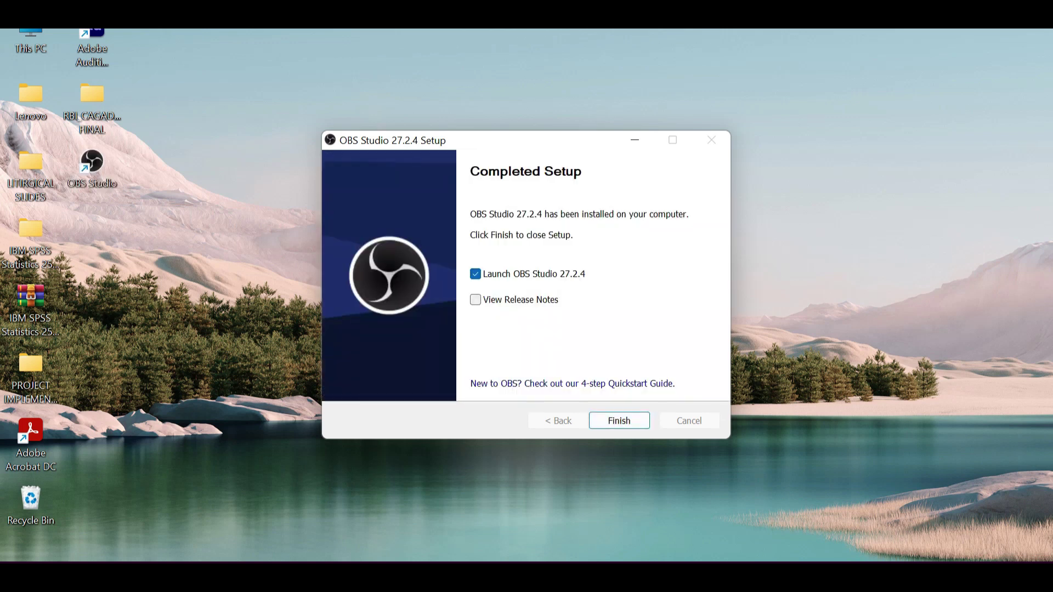
- Finish the setup with OBS Studio launching, and choose "Optimize just for recording, I will not be streaming" in the Auto-Configuration Wizard
{"action": "key", "text": "Return"}
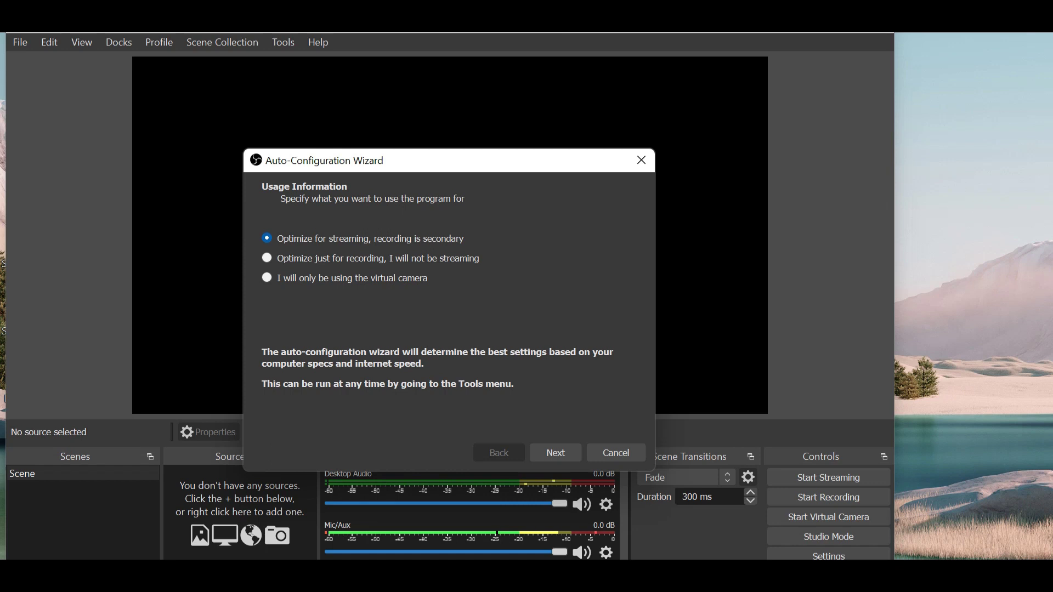
{"action": "left_click", "coordinate": [267, 257]}
{"action": "left_click", "coordinate": [556, 453]}
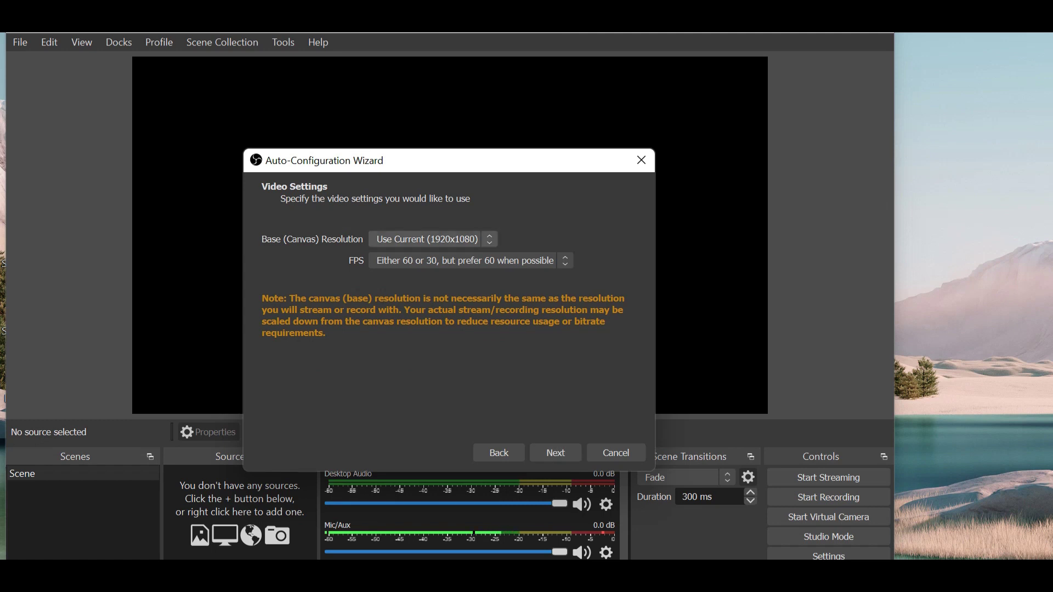
- Check the available base canvas resolutions in the wizard's video settings, keeping Use Current (1920x1080)
{"action": "left_click", "coordinate": [433, 239]}
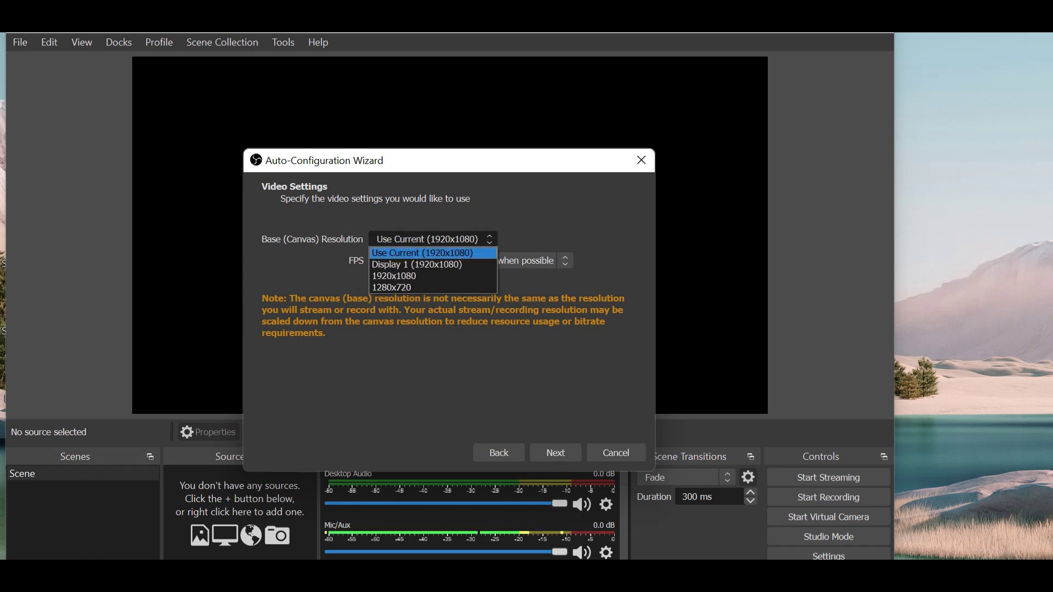
{"action": "left_click", "coordinate": [433, 239]}
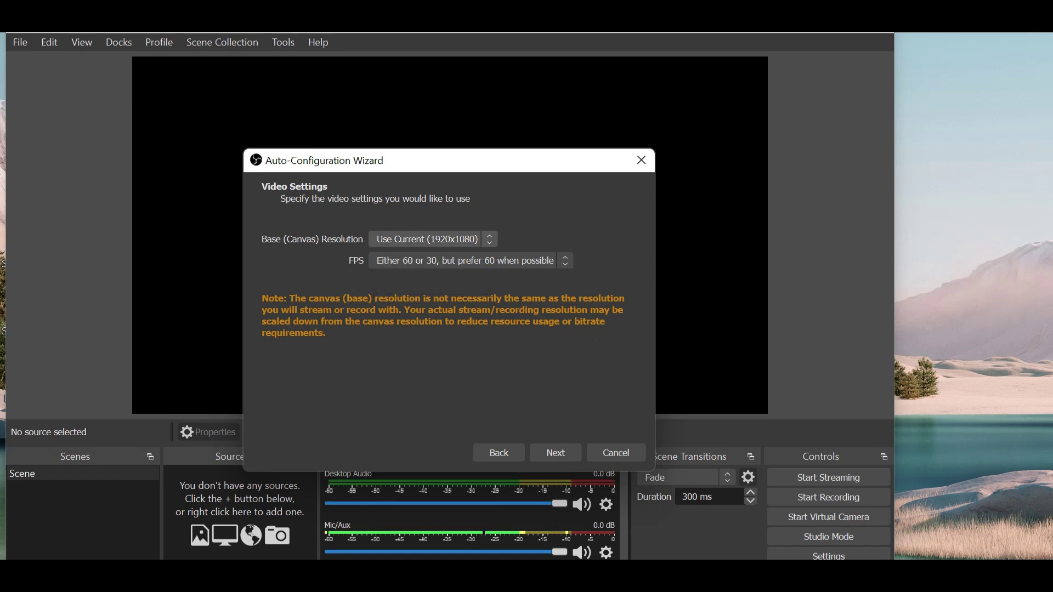
{"action": "key", "text": "Tab"}
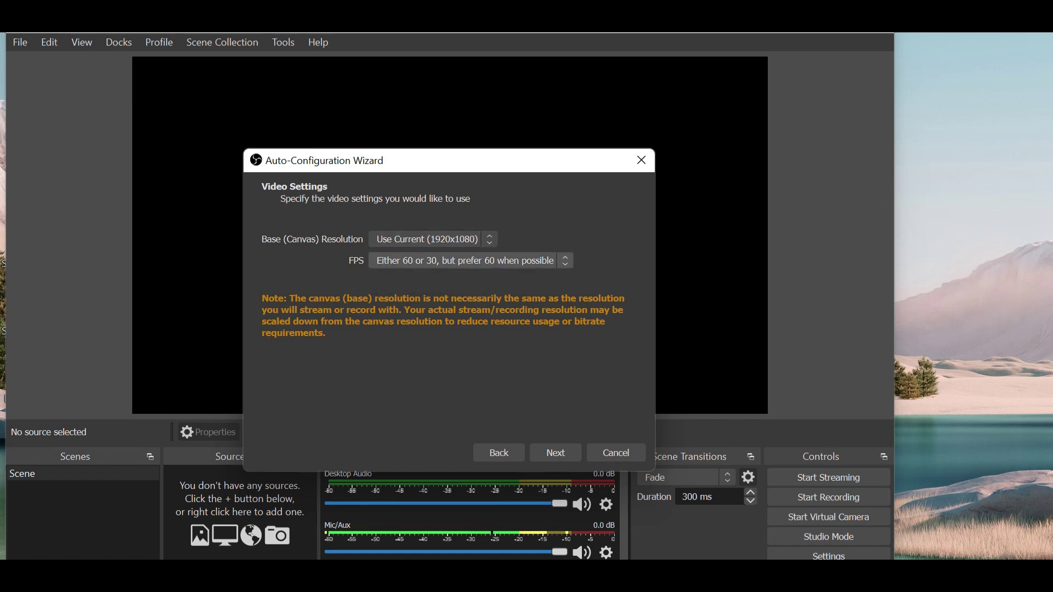
- Keep FPS at "Either 60 or 30, but prefer 60 when possible", run the wizard's test and apply the recommended settings
{"action": "key", "text": "alt+Down"}
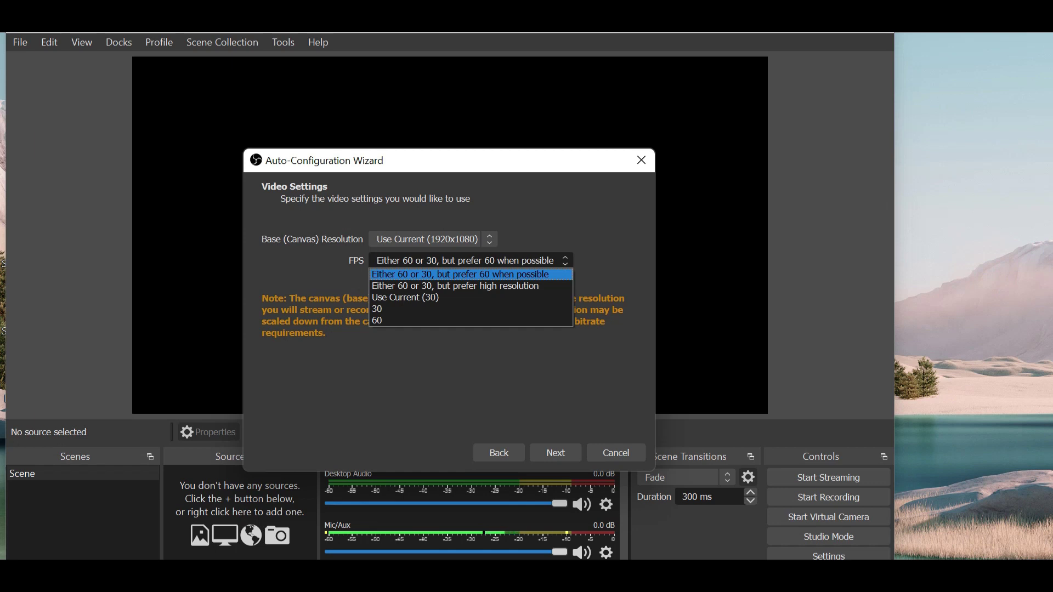
{"action": "key", "text": "Return"}
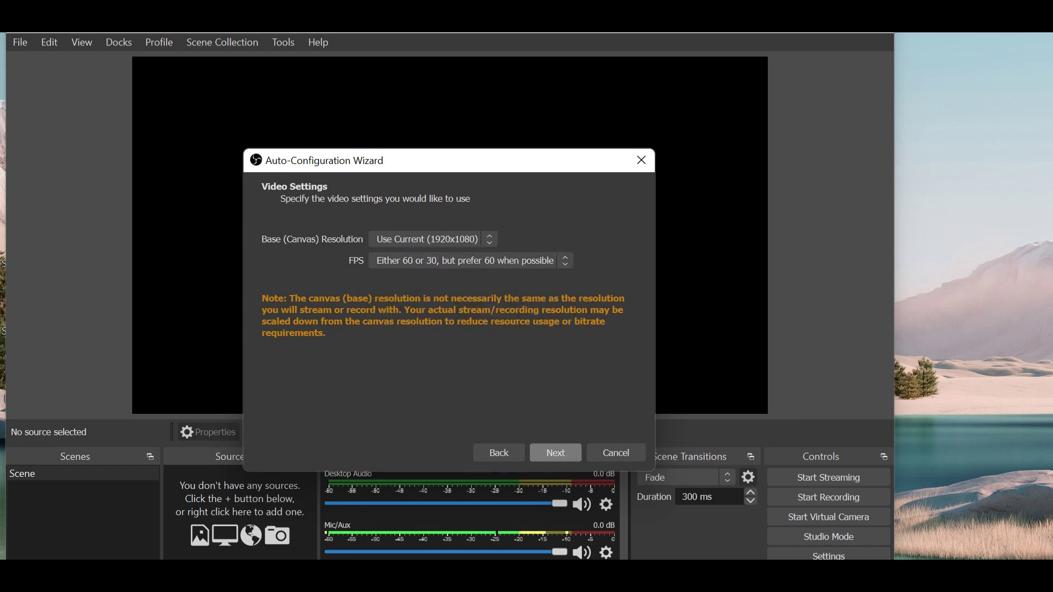
{"action": "left_click", "coordinate": [556, 453]}
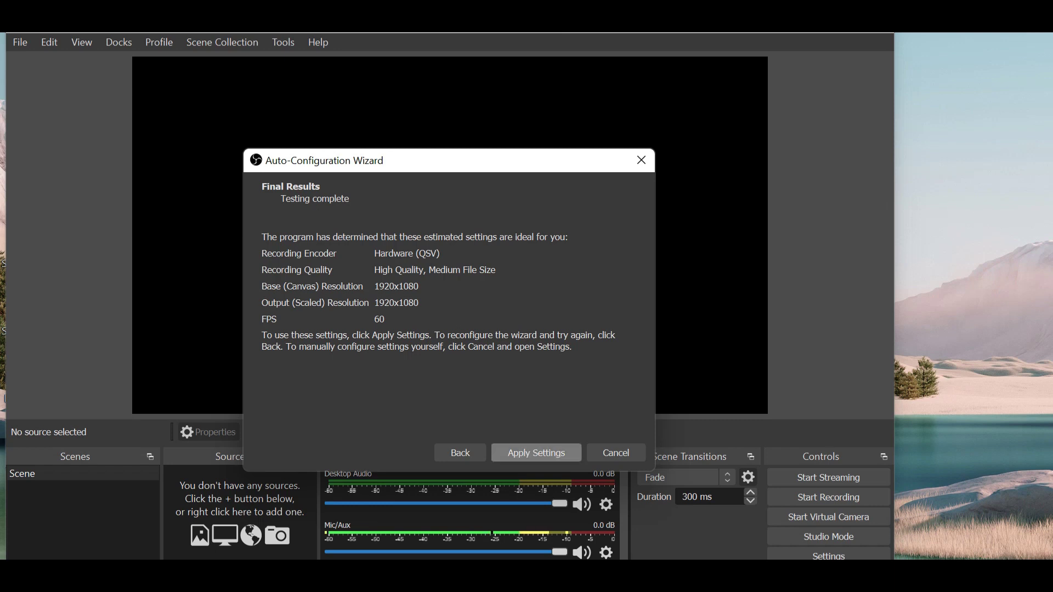
{"action": "key", "text": "Return"}
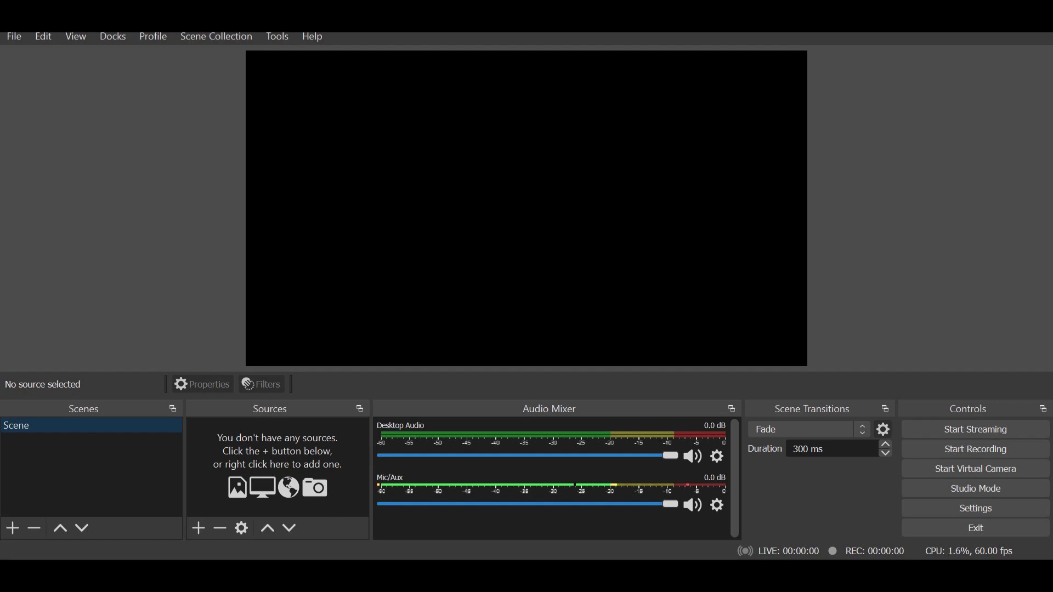
{"action": "left_click", "coordinate": [14, 37]}
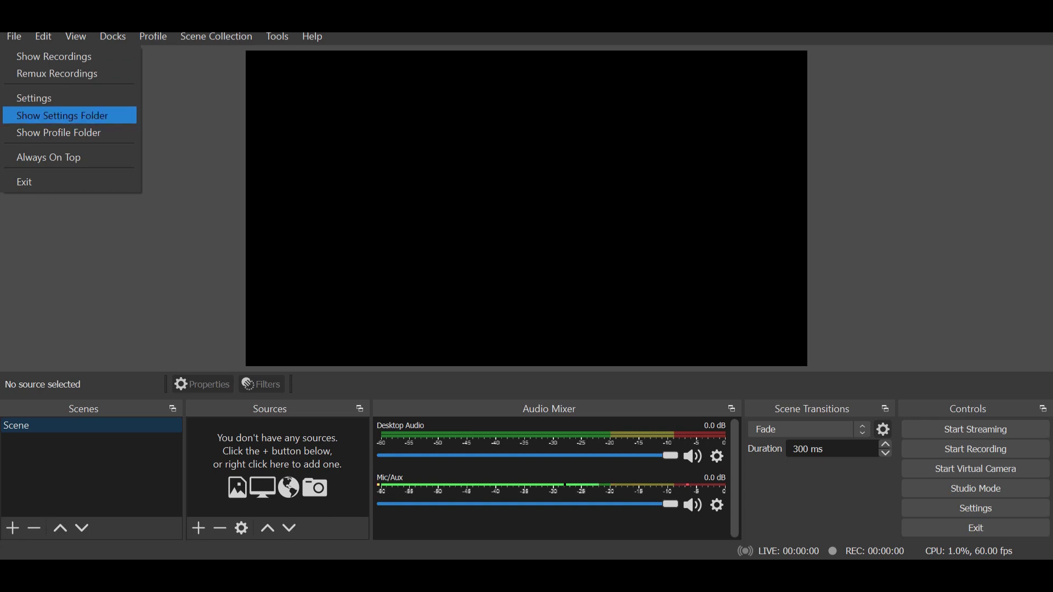
{"action": "left_click", "coordinate": [34, 99]}
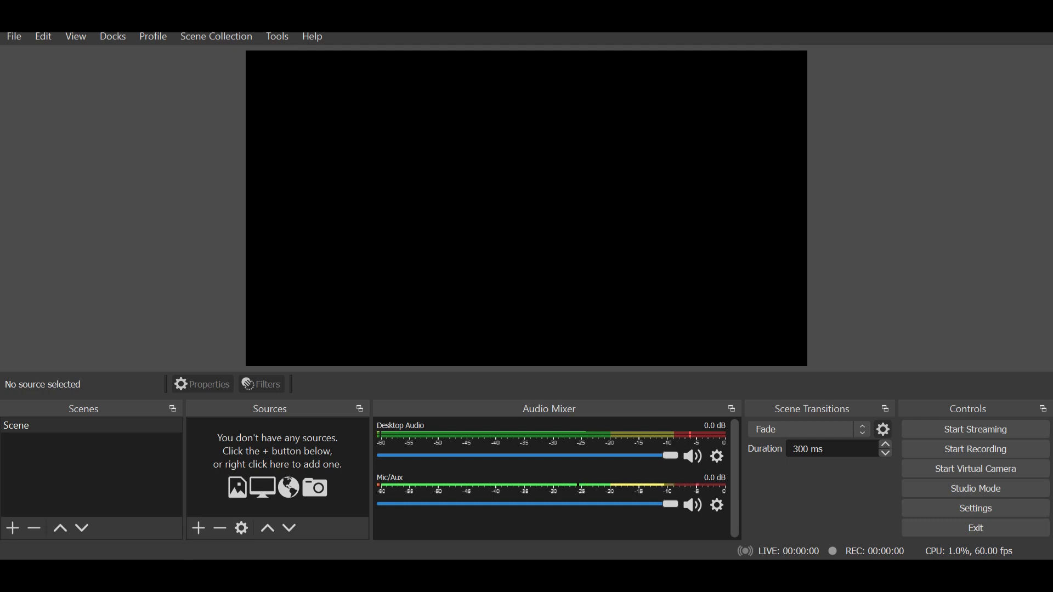
- Add a new Display Capture source named "sample recording" to the scene
{"action": "right_click", "coordinate": [328, 442]}
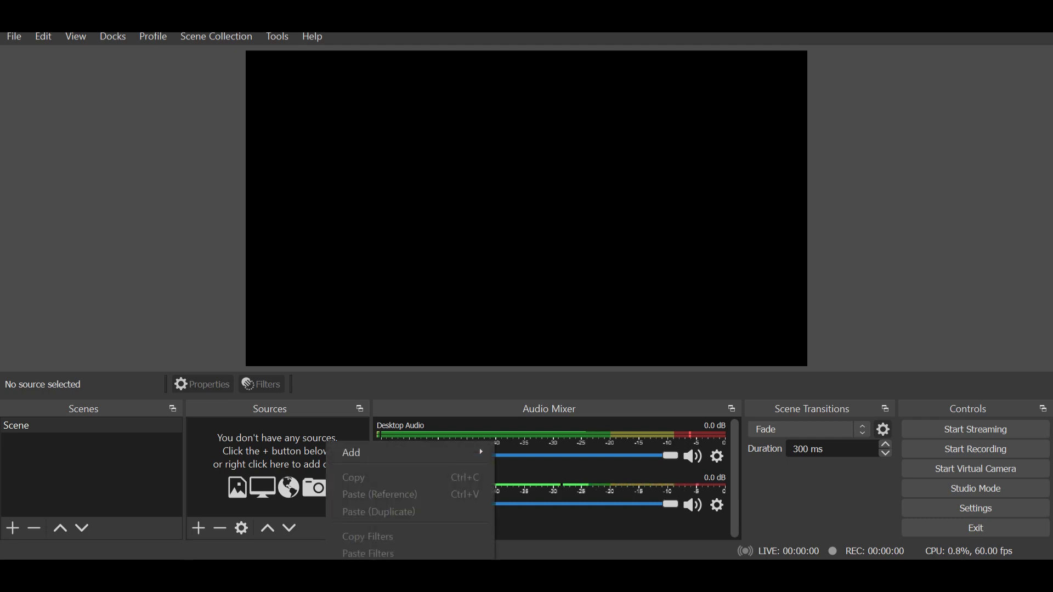
{"action": "mouse_move", "coordinate": [479, 449]}
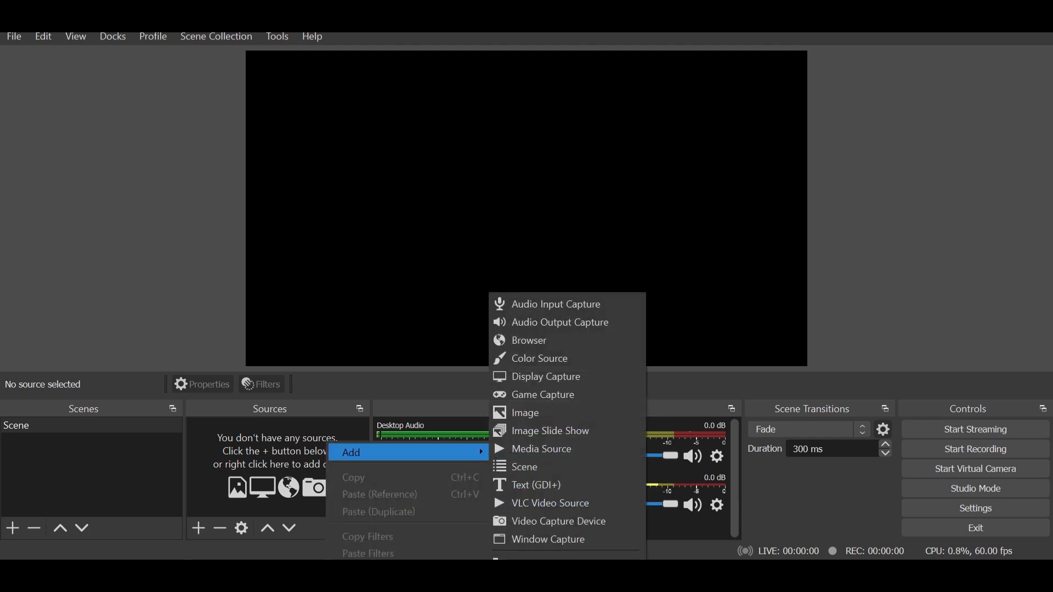
{"action": "key", "text": "Up"}
{"action": "key", "text": "Up"}
{"action": "key", "text": "Up"}
{"action": "key", "text": "Up"}
{"action": "key", "text": "Up"}
{"action": "key", "text": "Up"}
{"action": "key", "text": "Up"}
{"action": "key", "text": "Up"}
{"action": "key", "text": "Up"}
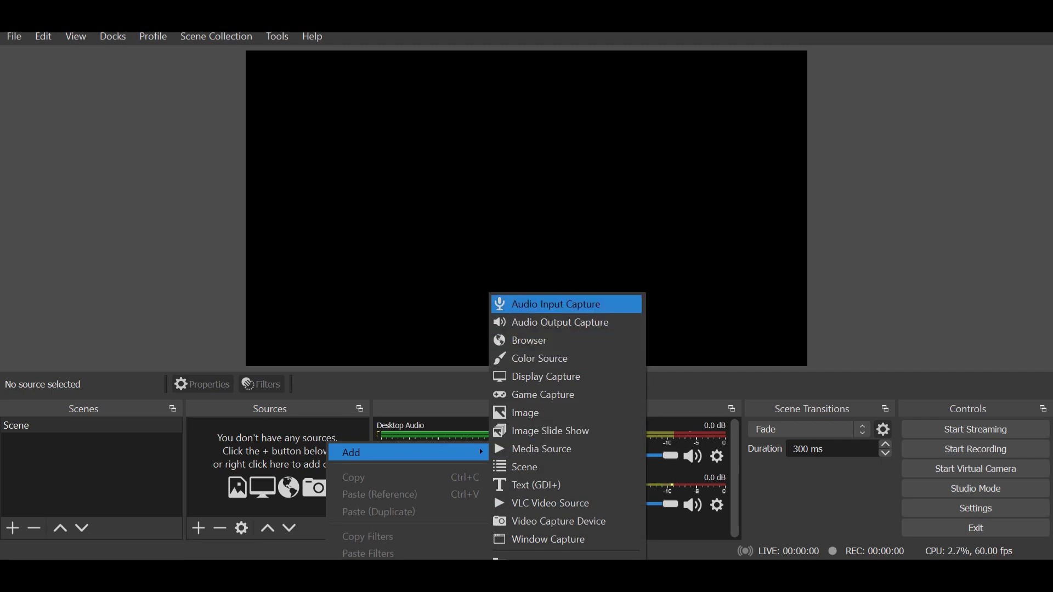
{"action": "key", "text": "Down"}
{"action": "key", "text": "Down"}
{"action": "key", "text": "Down"}
{"action": "key", "text": "Down"}
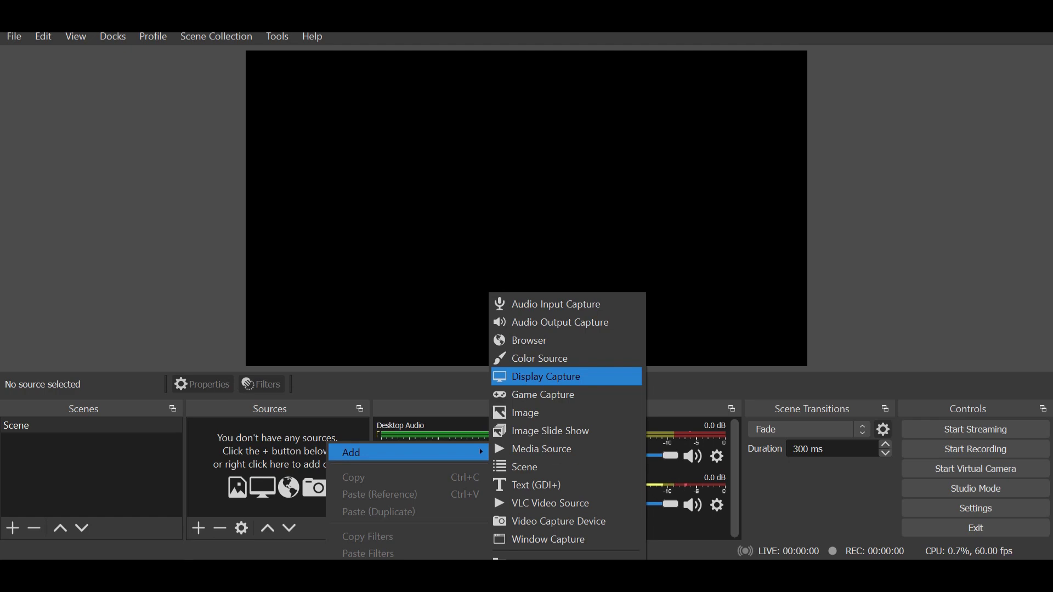
{"action": "key", "text": "Return"}
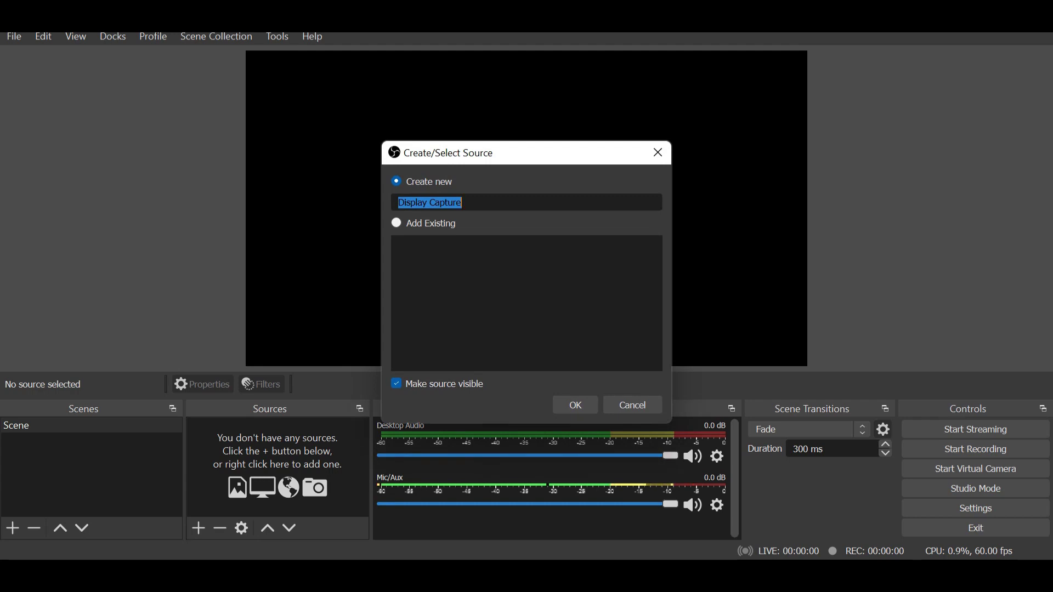
{"action": "type", "text": "sample"}
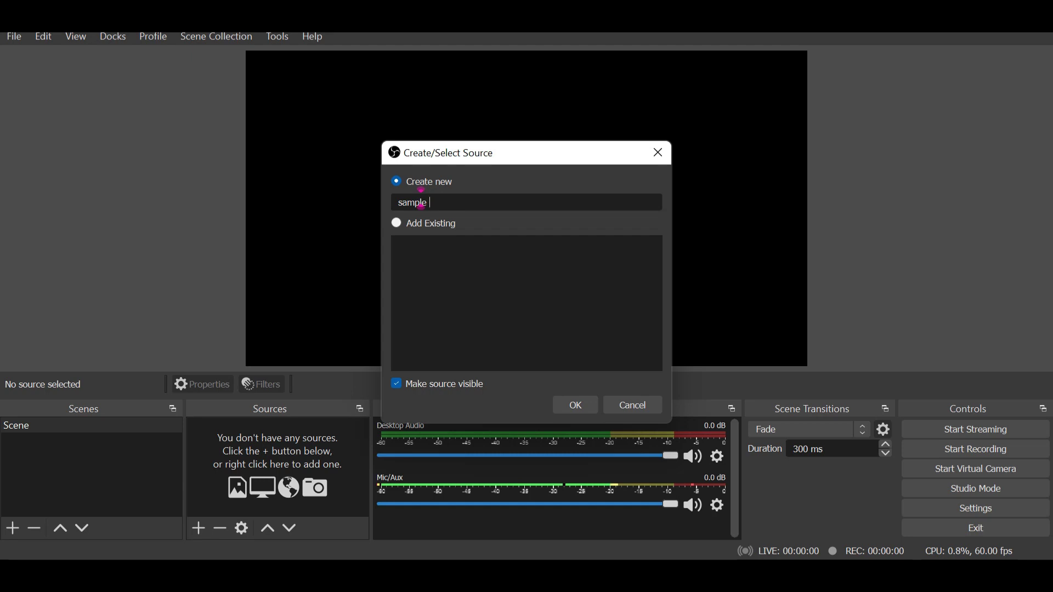
{"action": "type", "text": " recording"}
{"action": "key", "text": "Return"}
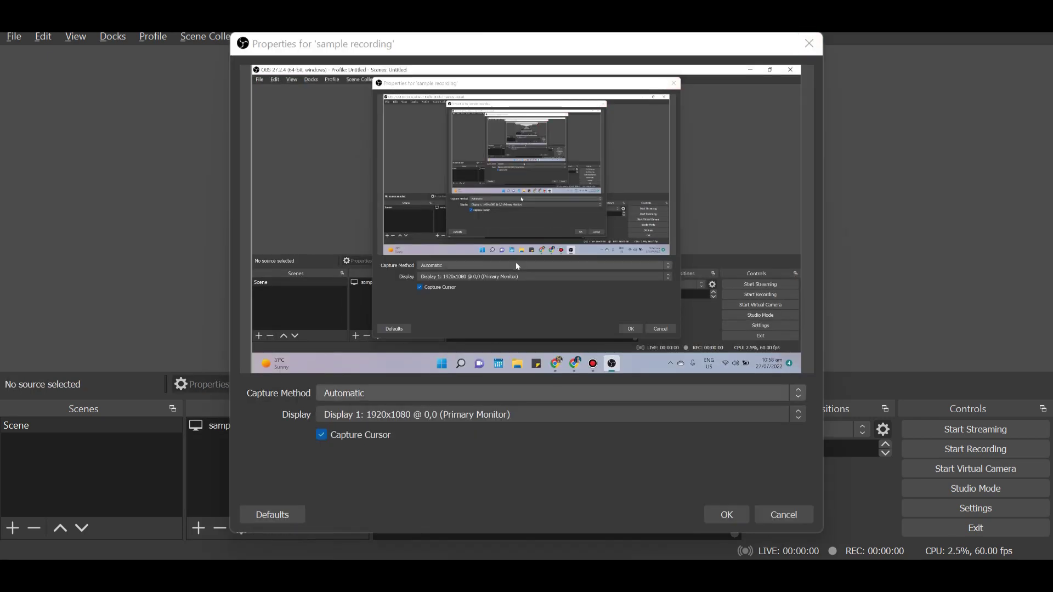
- Review the source's capture method and display options, keeping Automatic and Display 1 (Primary Monitor), and accept the properties
{"action": "left_click", "coordinate": [510, 394]}
{"action": "left_click", "coordinate": [508, 399]}
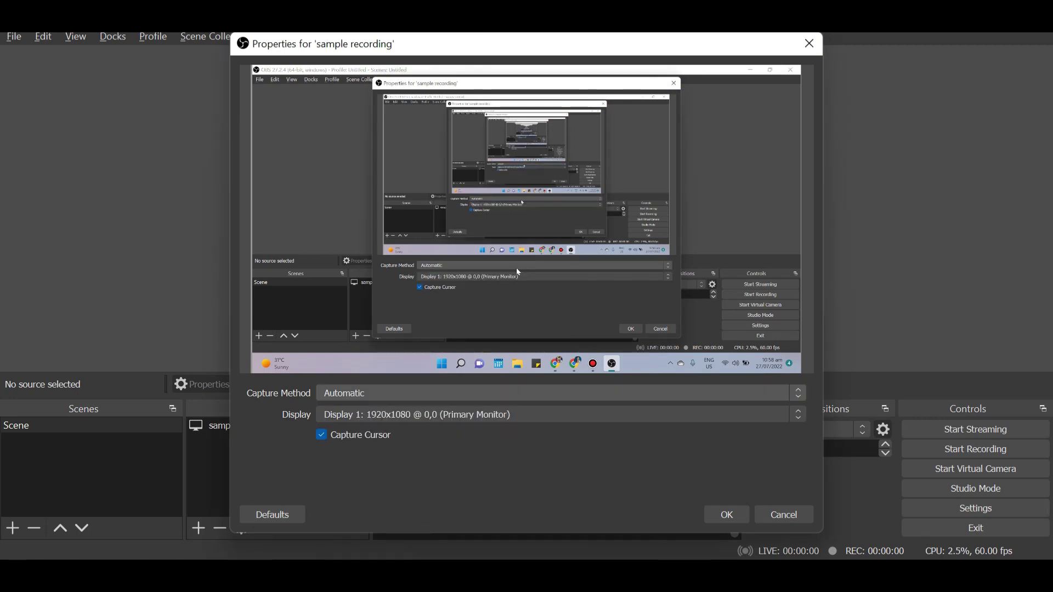
{"action": "left_click", "coordinate": [508, 398]}
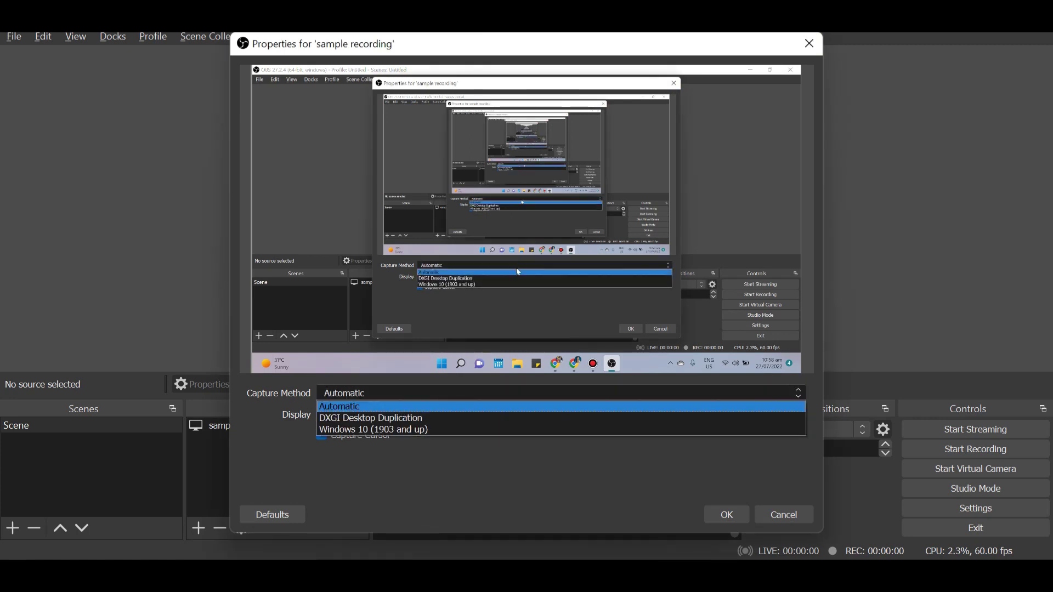
{"action": "left_click", "coordinate": [513, 407]}
{"action": "left_click", "coordinate": [516, 414]}
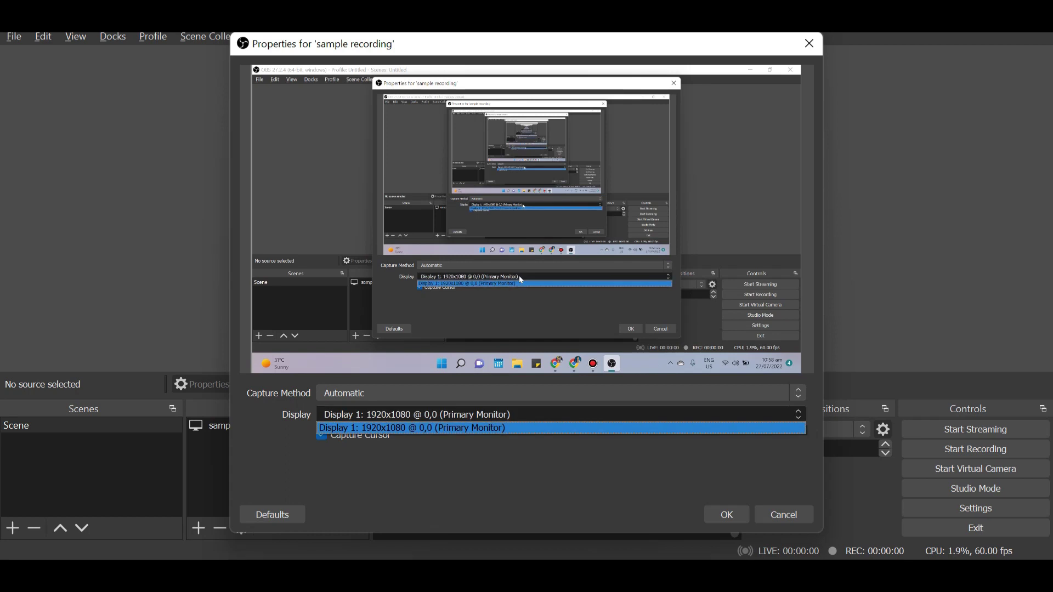
{"action": "left_click", "coordinate": [516, 414]}
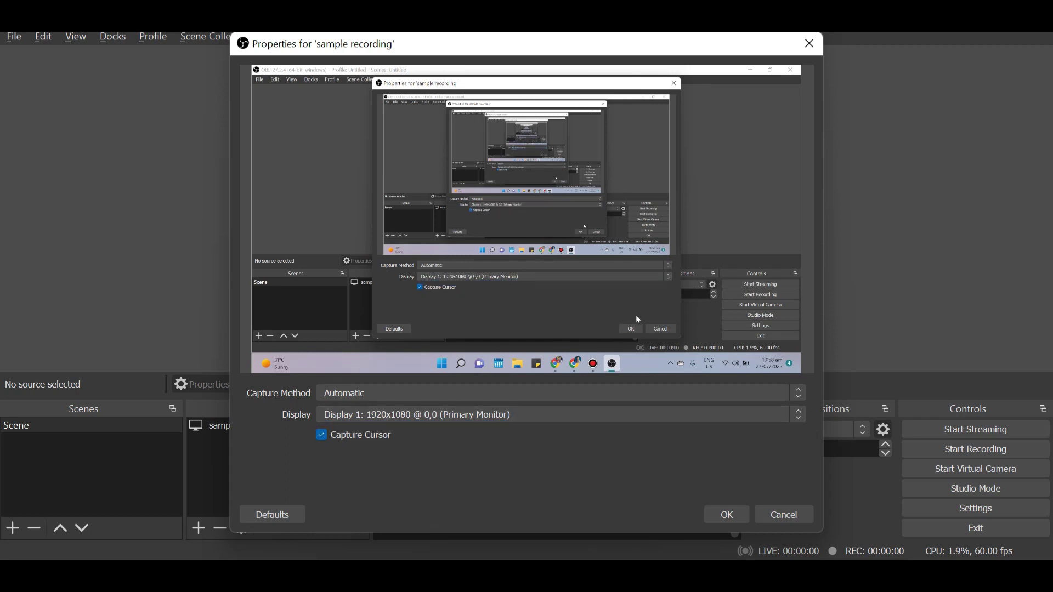
{"action": "left_click", "coordinate": [727, 514]}
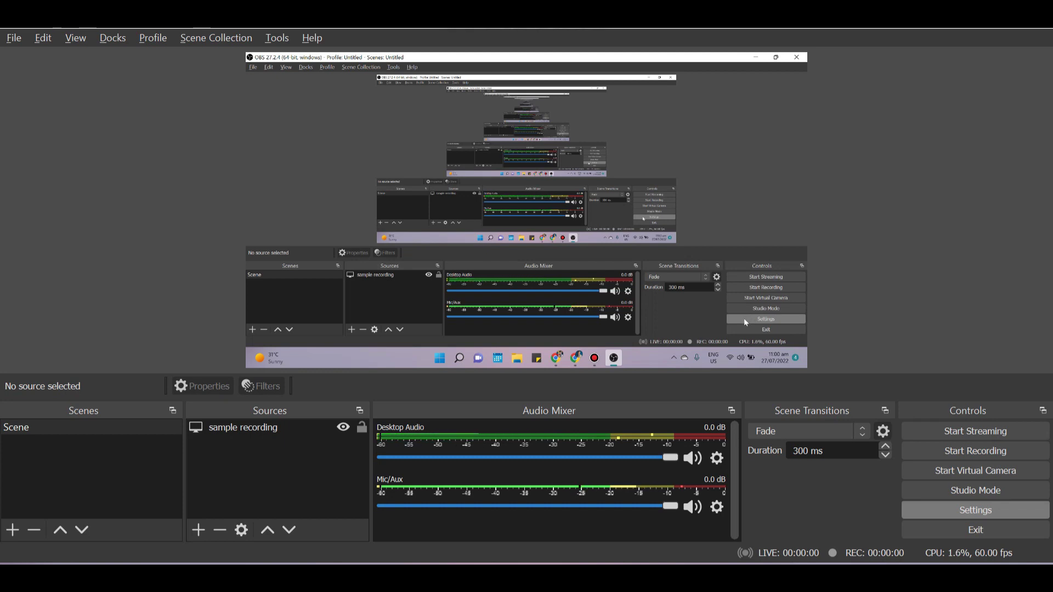
- Open the program settings and set the Output Mode to Advanced
{"action": "left_click", "coordinate": [975, 510]}
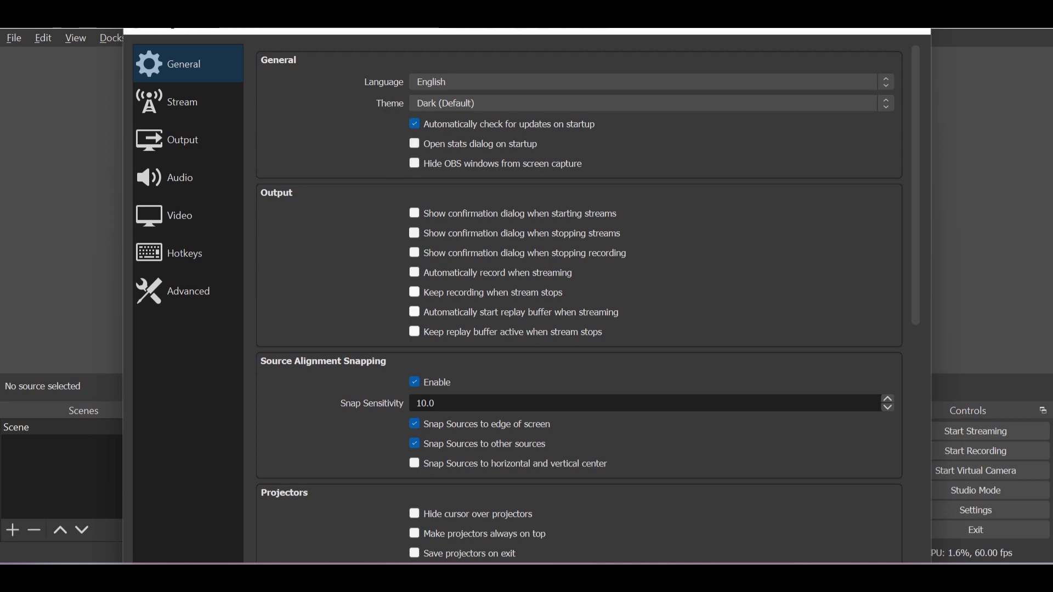
{"action": "scroll", "coordinate": [647, 286], "scroll_direction": "down", "scroll_amount": 5}
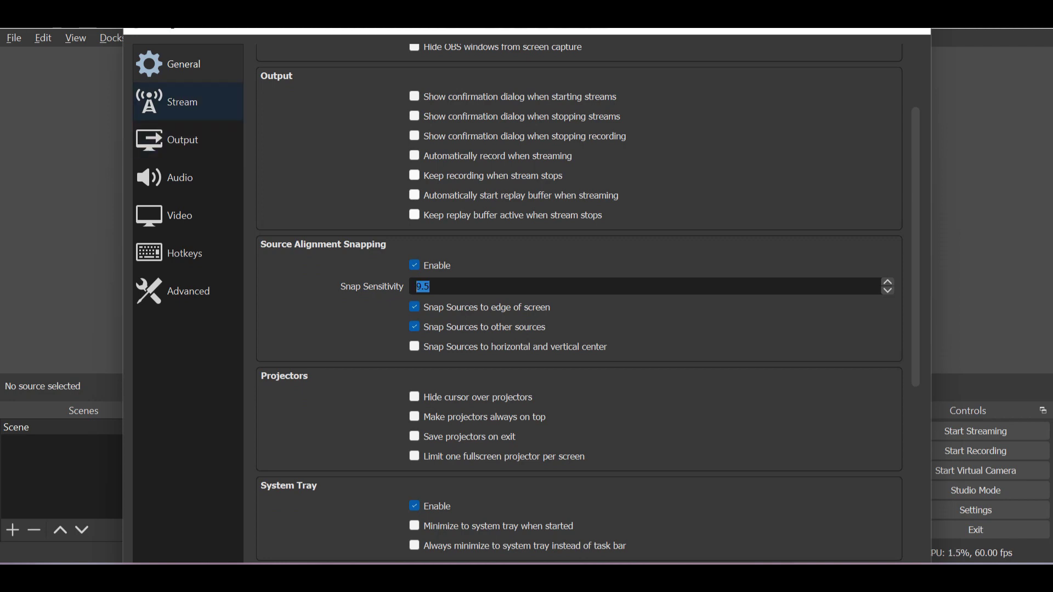
{"action": "left_click", "coordinate": [188, 102]}
{"action": "left_click", "coordinate": [188, 140]}
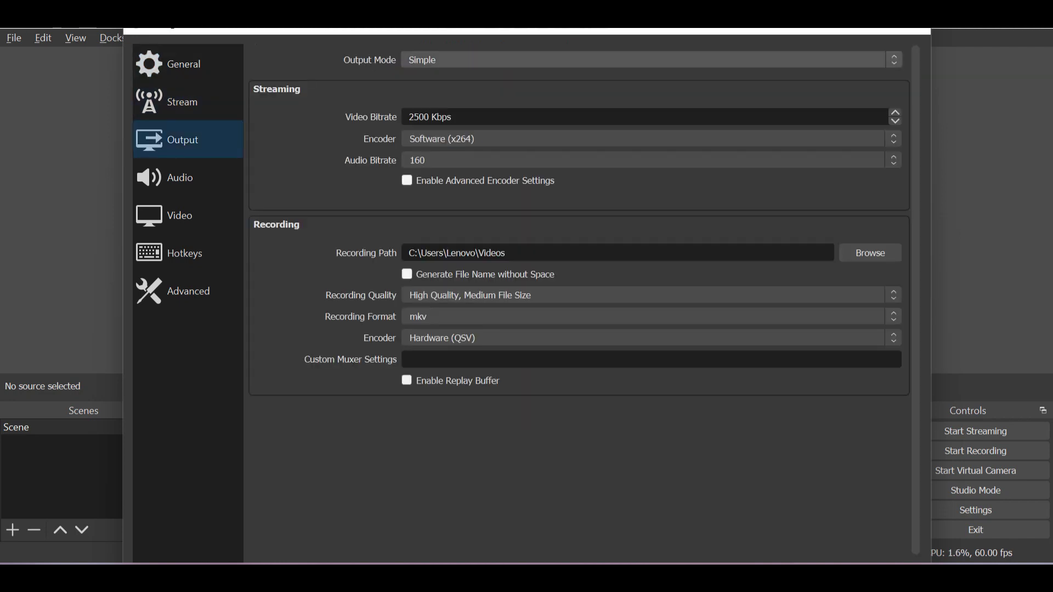
{"action": "left_click", "coordinate": [651, 60]}
{"action": "key", "text": "Down"}
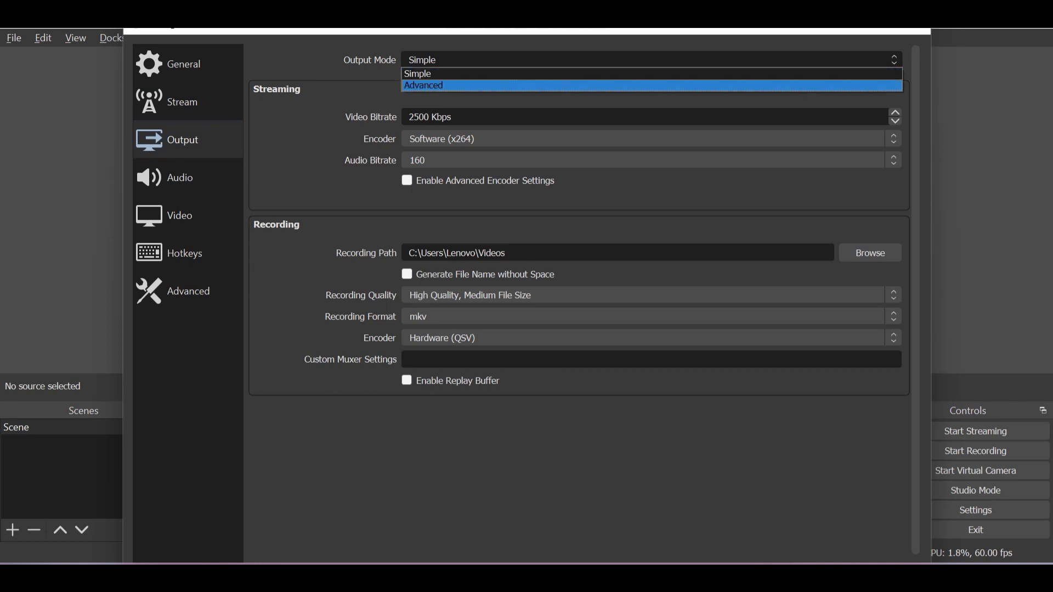
{"action": "key", "text": "Return"}
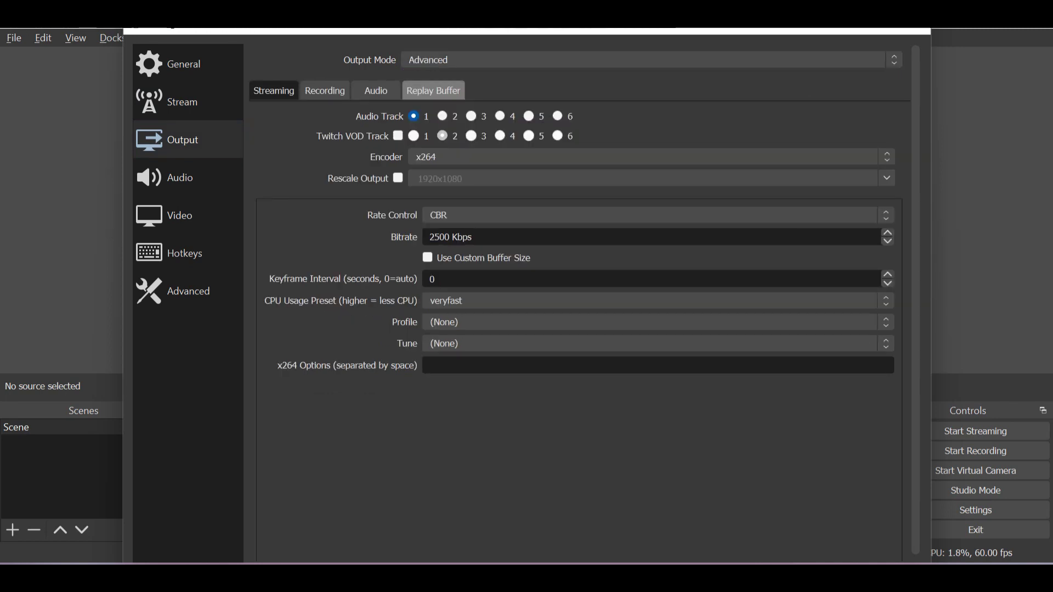
- In the advanced recording output settings, keep the type as Standard and set the recording format to mp4
{"action": "left_click", "coordinate": [325, 90]}
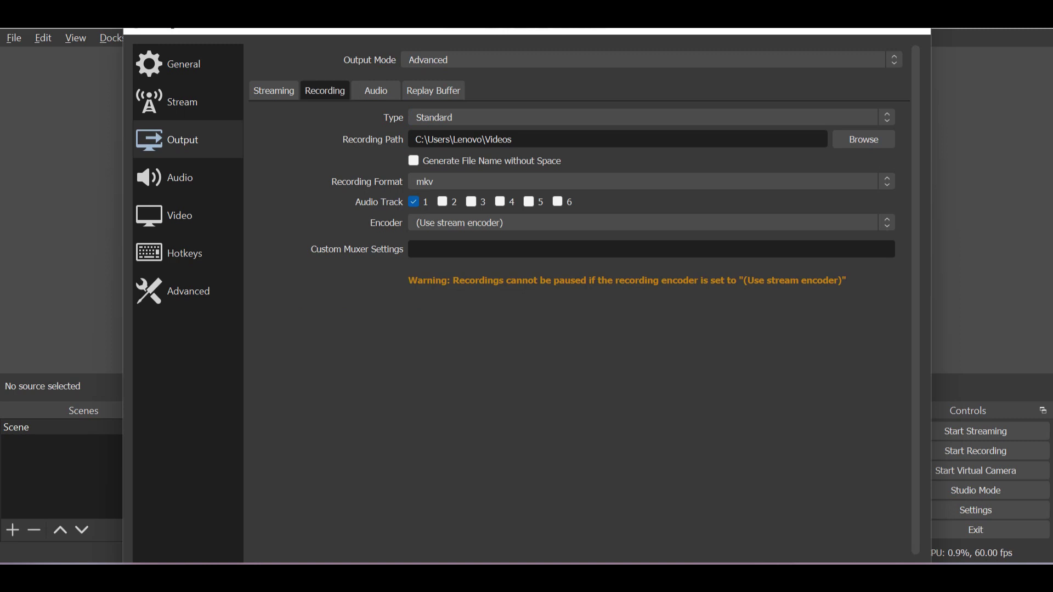
{"action": "left_click", "coordinate": [651, 118]}
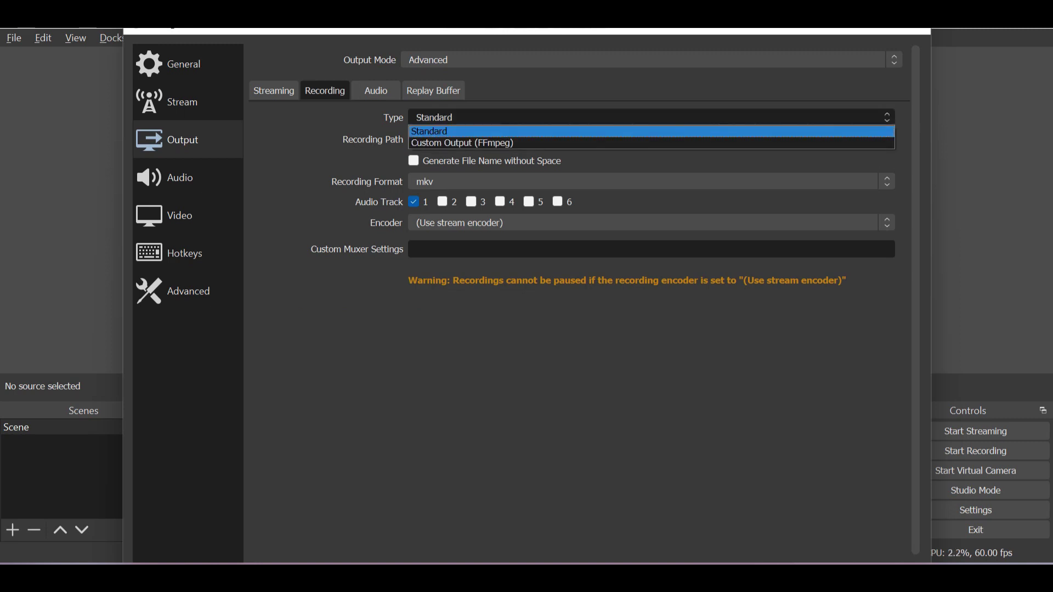
{"action": "left_click", "coordinate": [651, 118]}
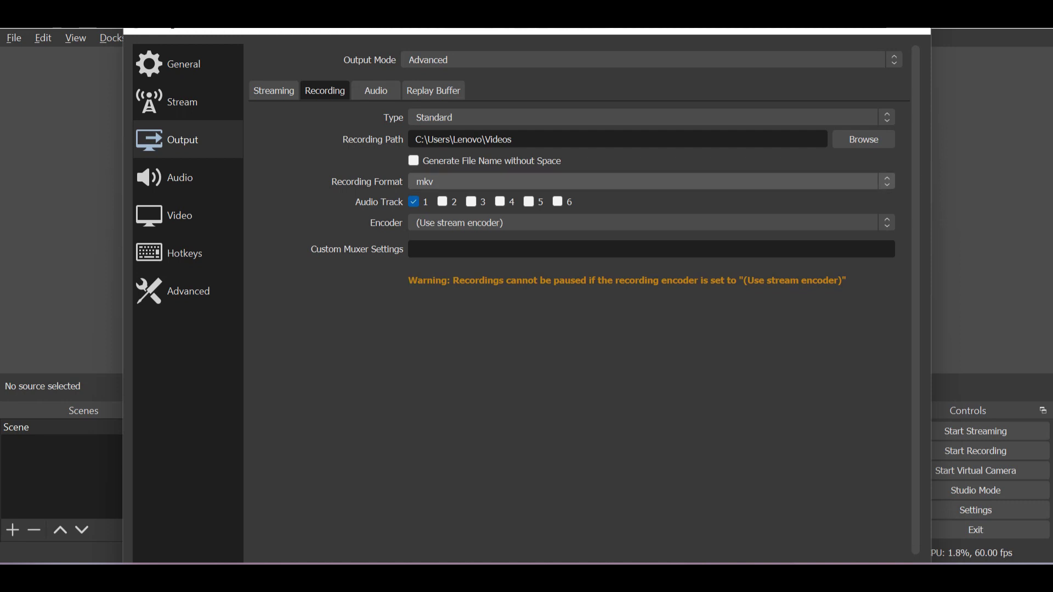
{"action": "left_click", "coordinate": [651, 182]}
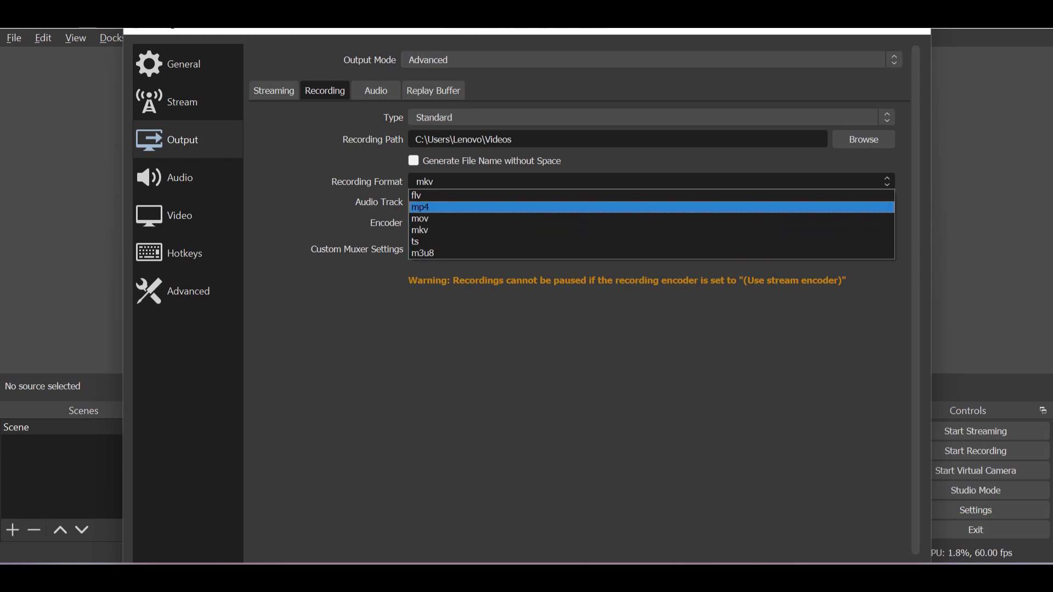
{"action": "left_click", "coordinate": [421, 207]}
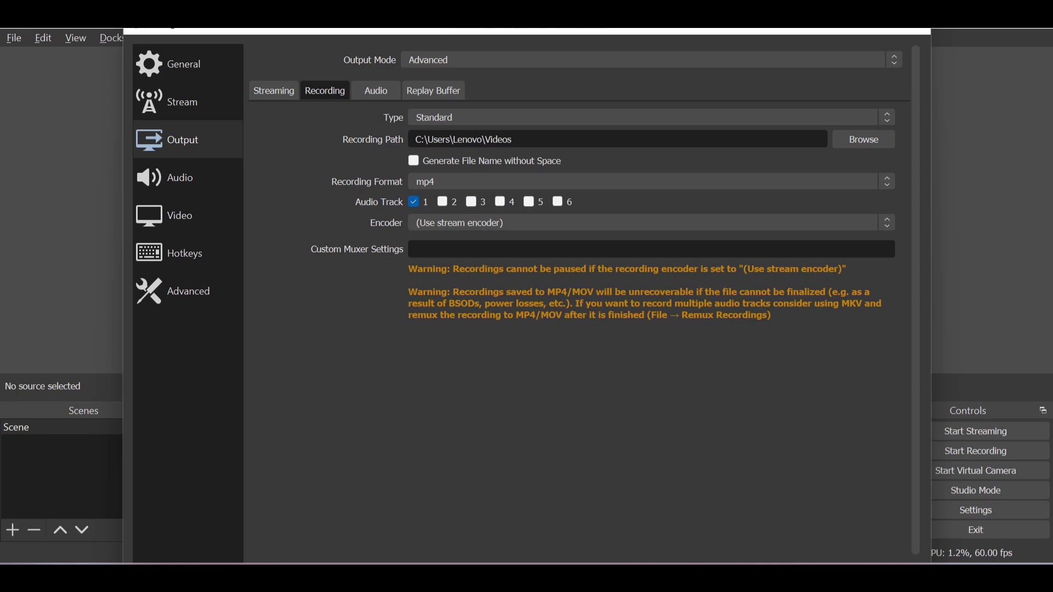
- In the audio settings, set the global Desktop Audio device to Krisp Speaker (Krisp)
{"action": "scroll", "coordinate": [584, 304], "scroll_direction": "down", "scroll_amount": 1}
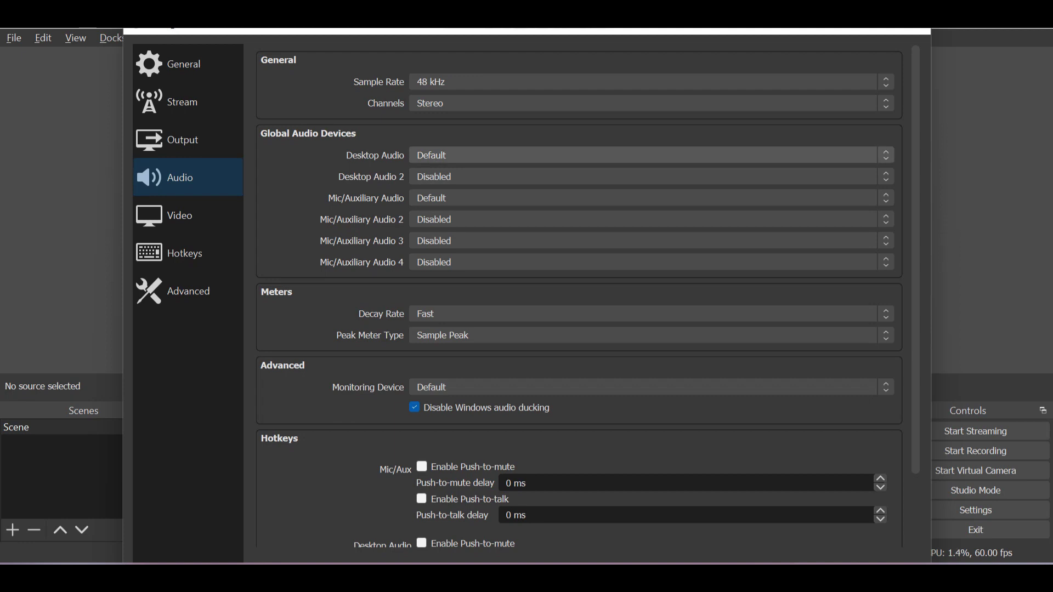
{"action": "left_click", "coordinate": [652, 155]}
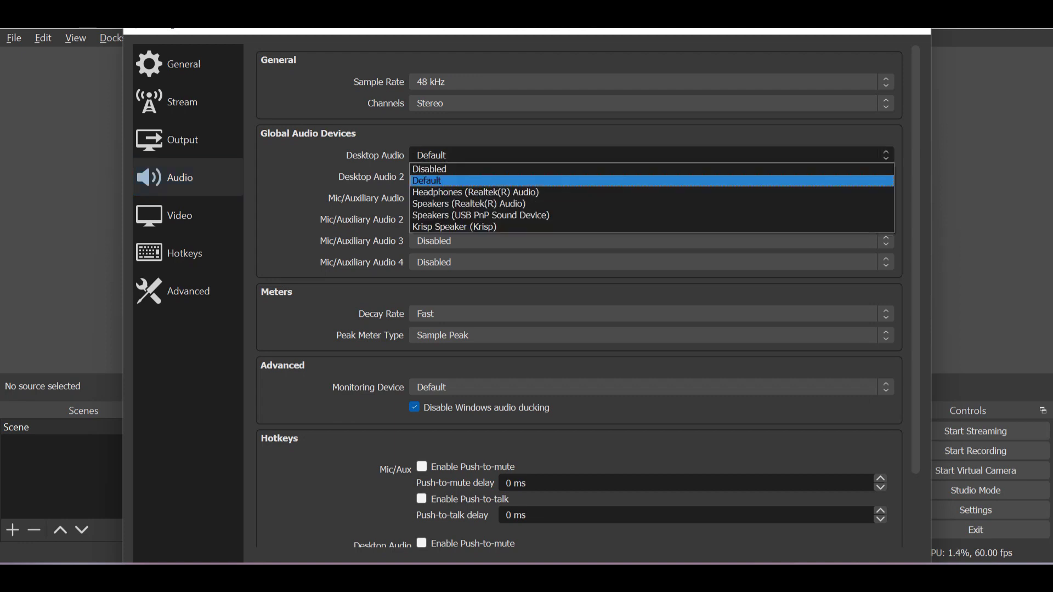
{"action": "left_click", "coordinate": [652, 155]}
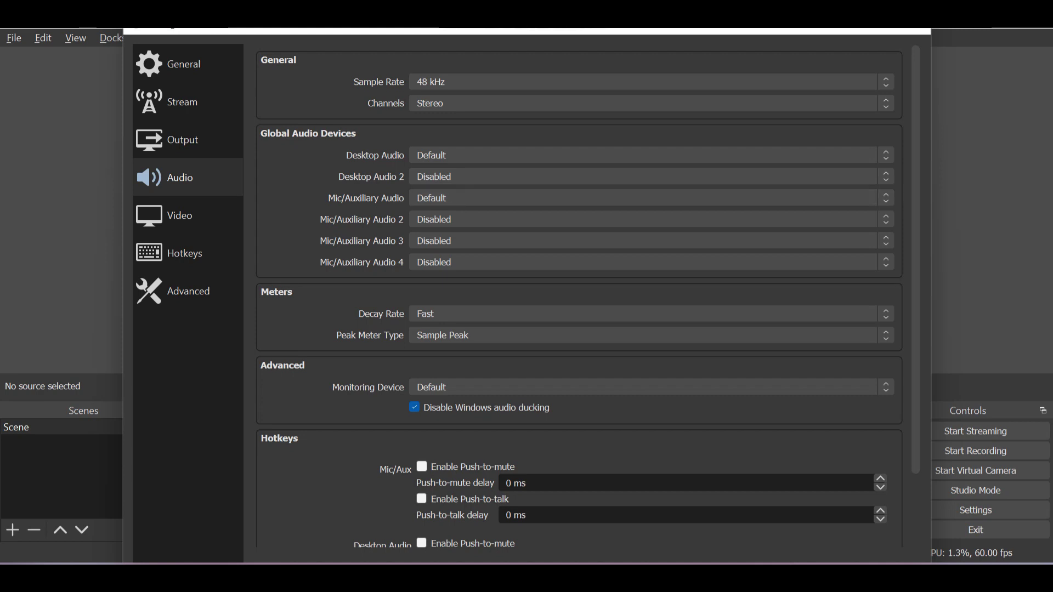
{"action": "left_click", "coordinate": [647, 155]}
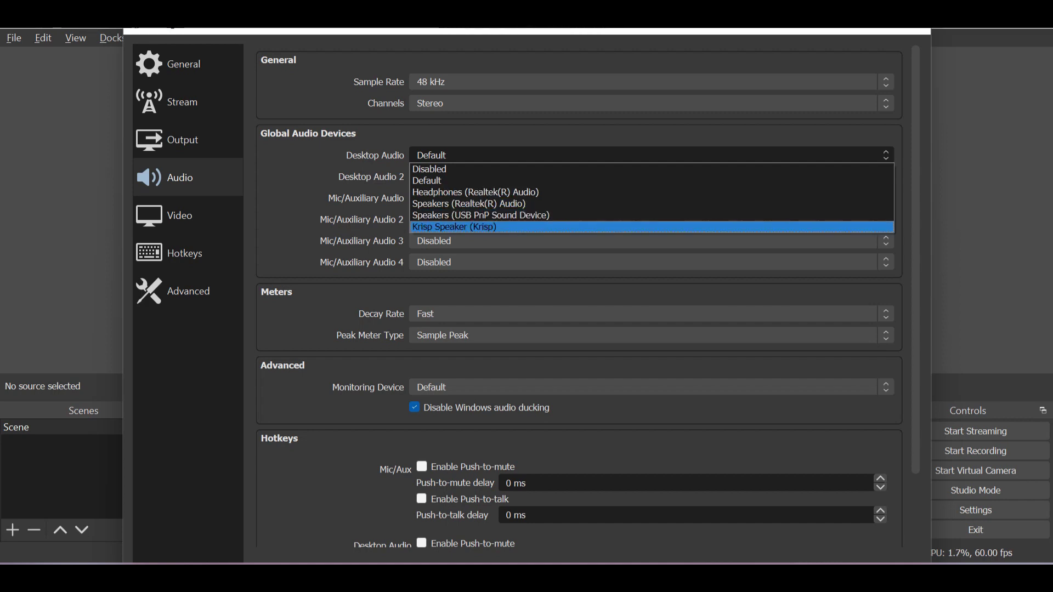
{"action": "key", "text": "Return"}
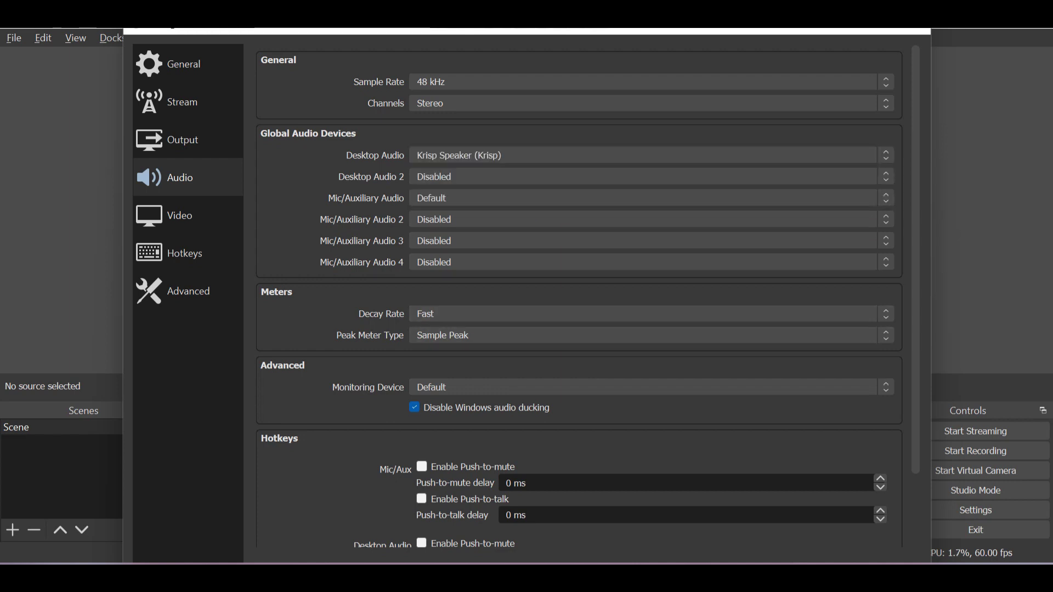
- Check the Advanced settings, leaving them as they are, then close the settings and save the pending changes
{"action": "left_click", "coordinate": [188, 291]}
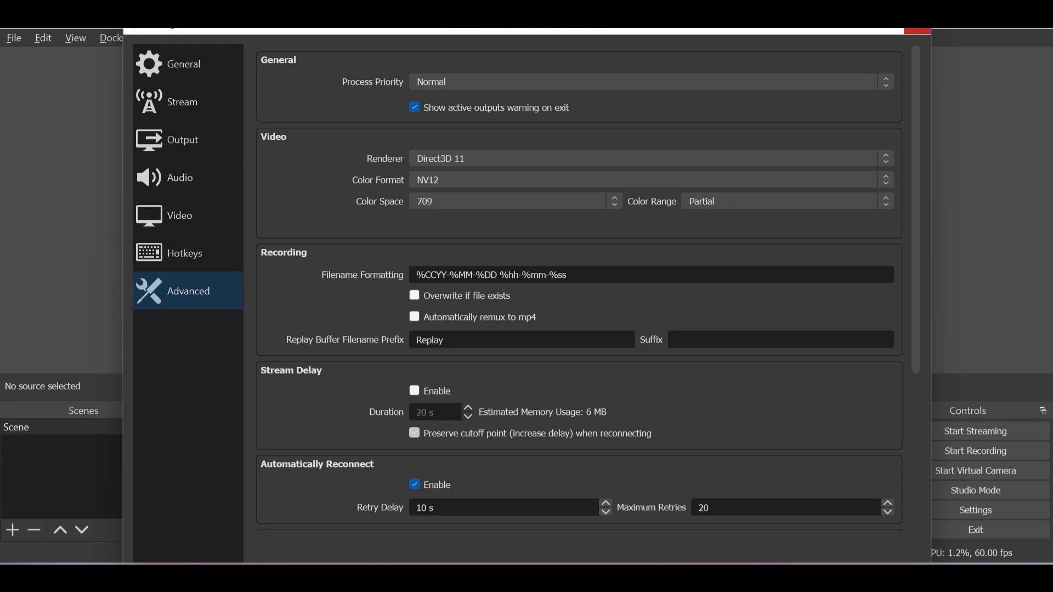
{"action": "left_click", "coordinate": [917, 31]}
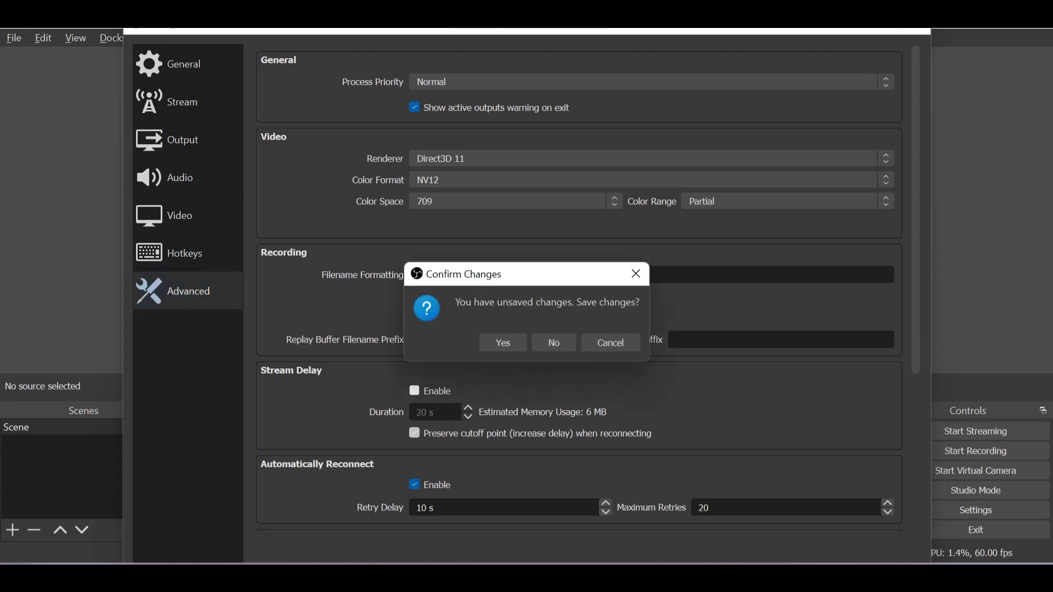
{"action": "left_click", "coordinate": [502, 343]}
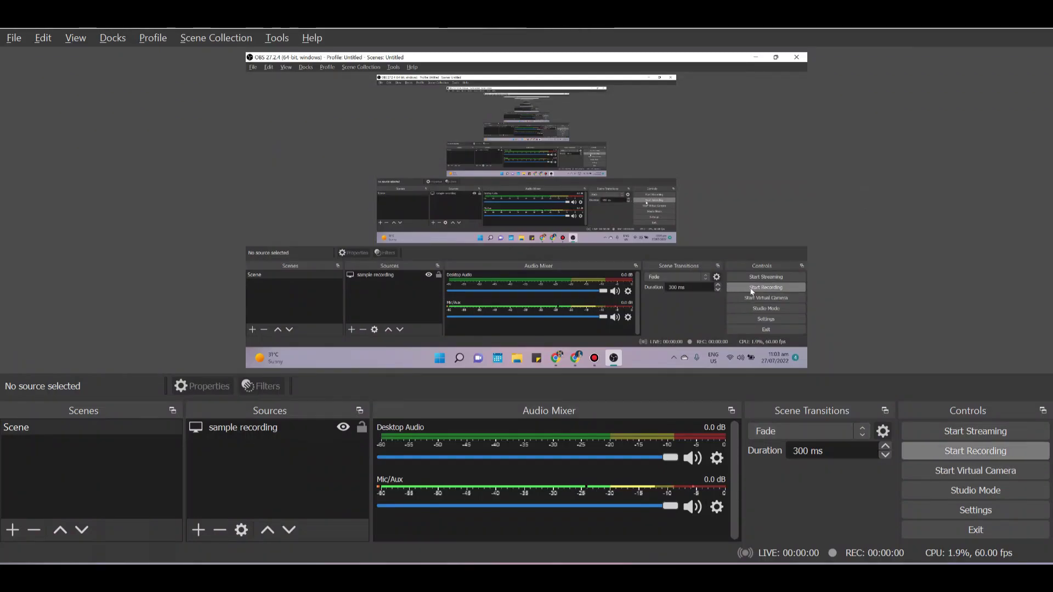
- Start recording the display and minimize the recorder window
{"action": "left_click", "coordinate": [949, 451]}
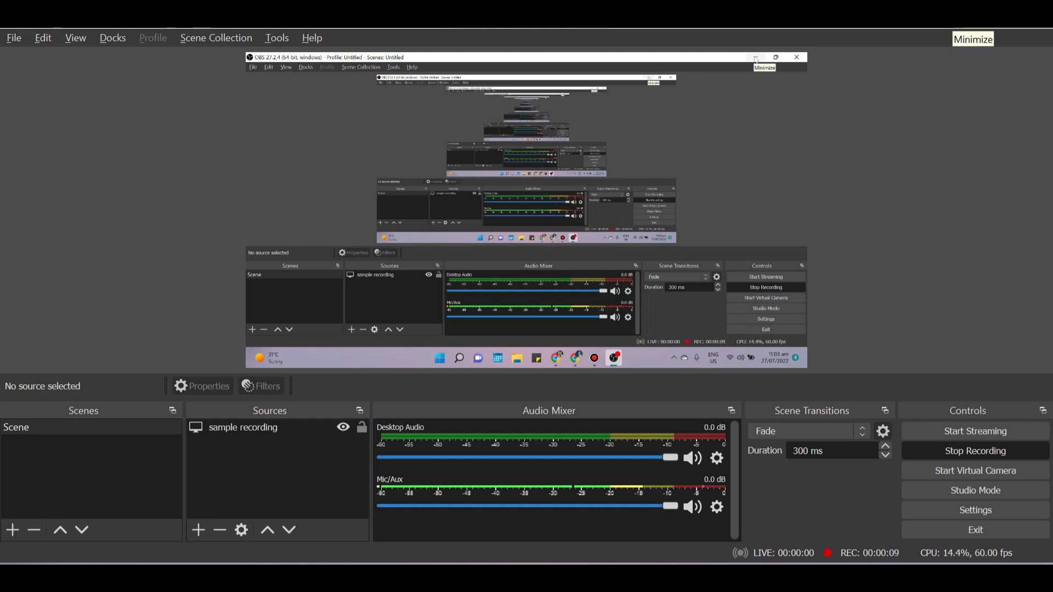
{"action": "left_click", "coordinate": [957, 10]}
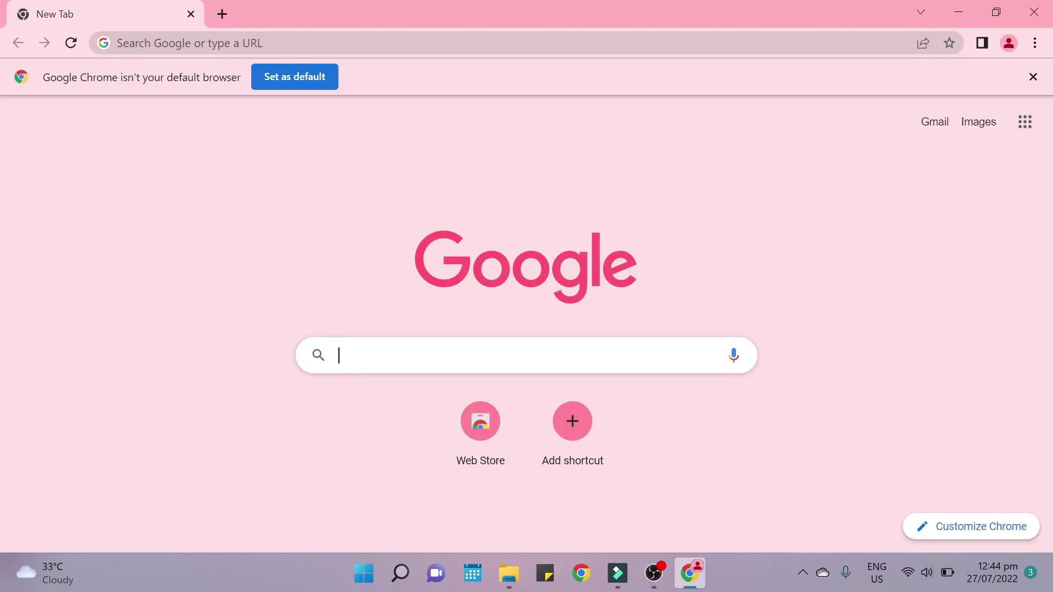
- Switch to Google Chrome, search Google for TUTORIAL, browse the results, dismiss the location request and close the browser
{"action": "type", "text": "TUTORIAL"}
{"action": "key", "text": "Return"}
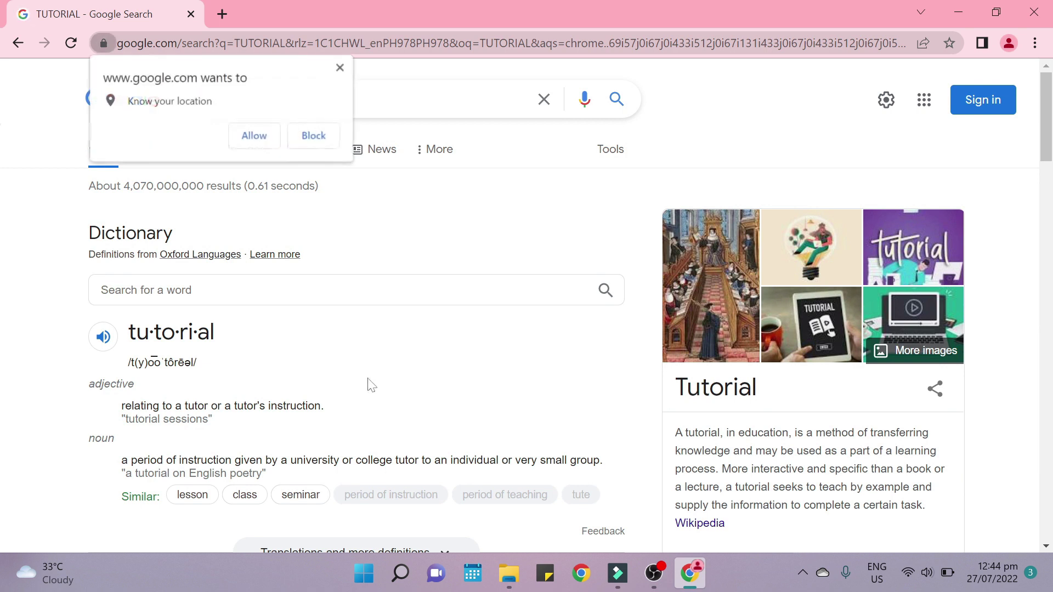
{"action": "scroll", "coordinate": [345, 414], "scroll_direction": "down", "scroll_amount": 1}
{"action": "scroll", "coordinate": [239, 384], "scroll_direction": "down", "scroll_amount": 1}
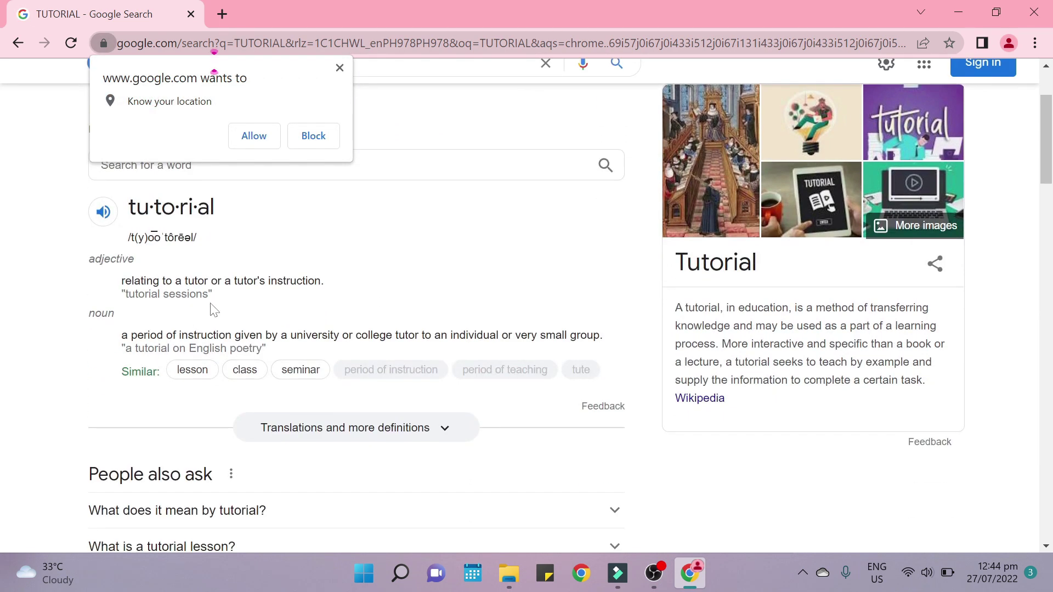
{"action": "left_click", "coordinate": [340, 68]}
{"action": "left_click", "coordinate": [1036, 9]}
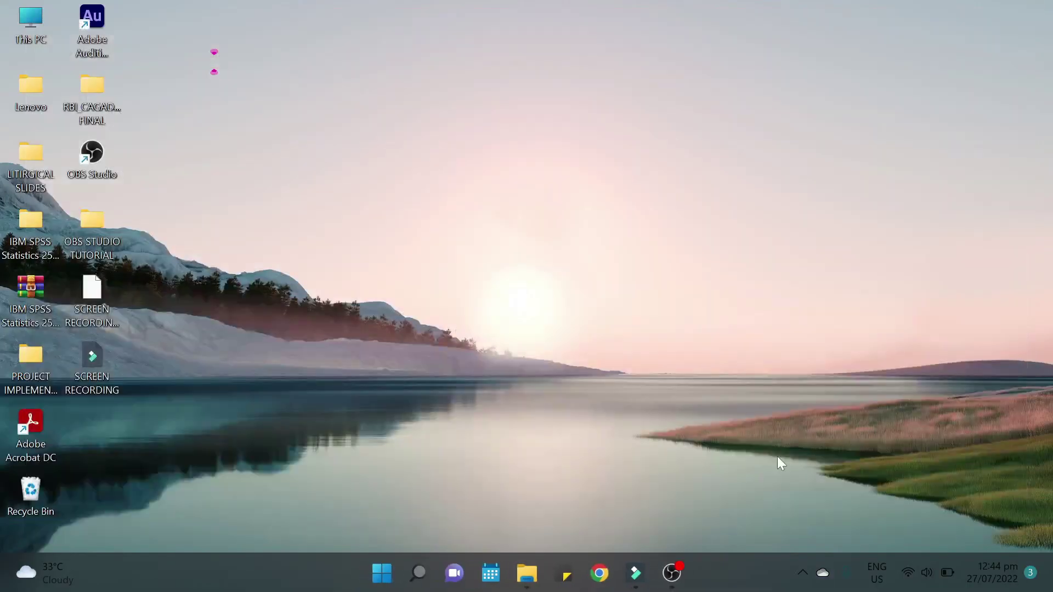
- Switch back to OBS Studio and stop the recording
{"action": "left_click", "coordinate": [678, 584]}
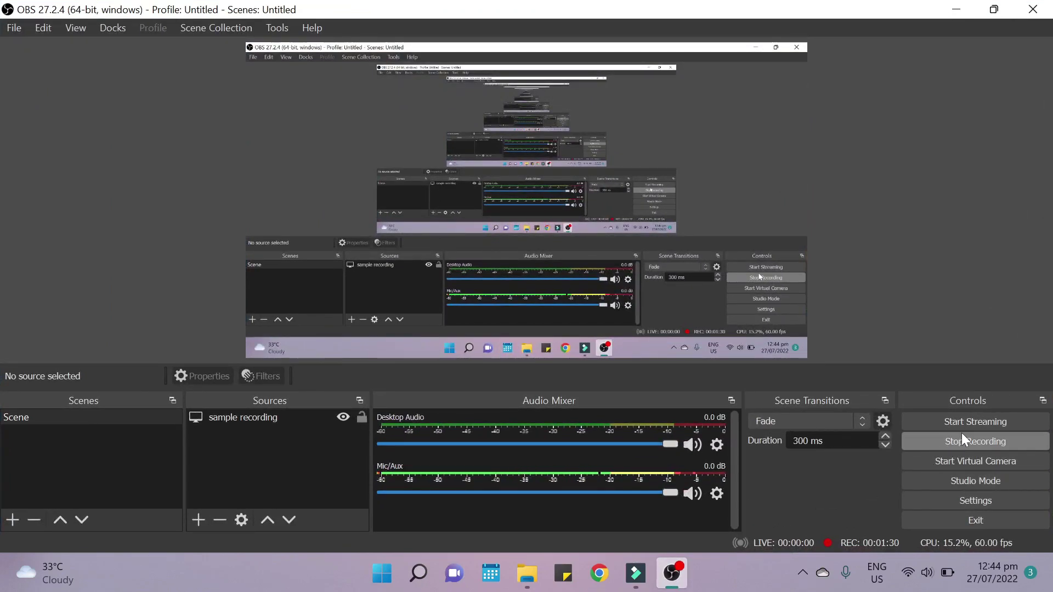
{"action": "left_click", "coordinate": [962, 442]}
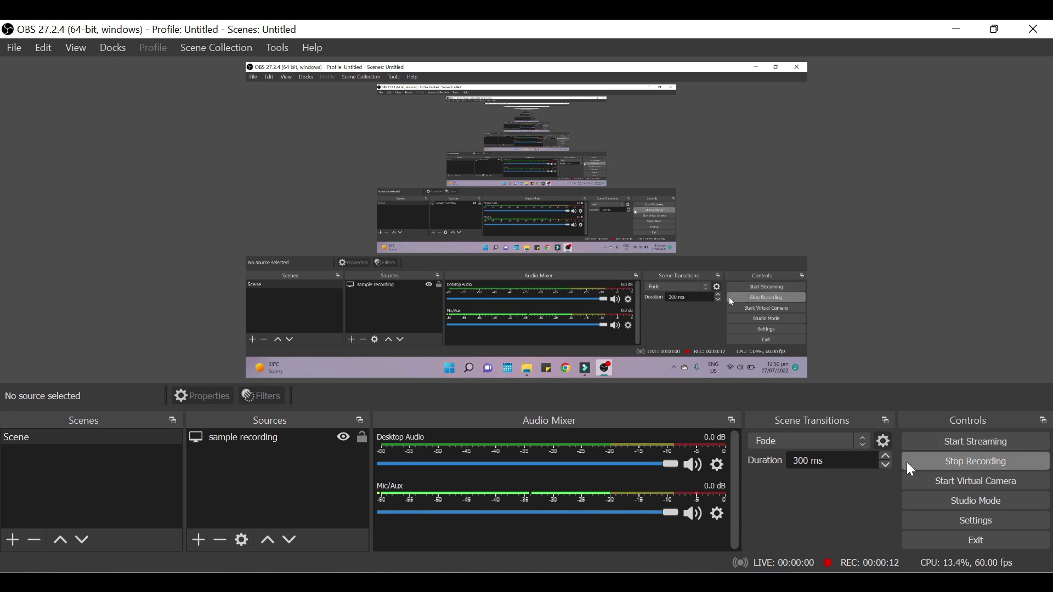
{"action": "left_click", "coordinate": [933, 464]}
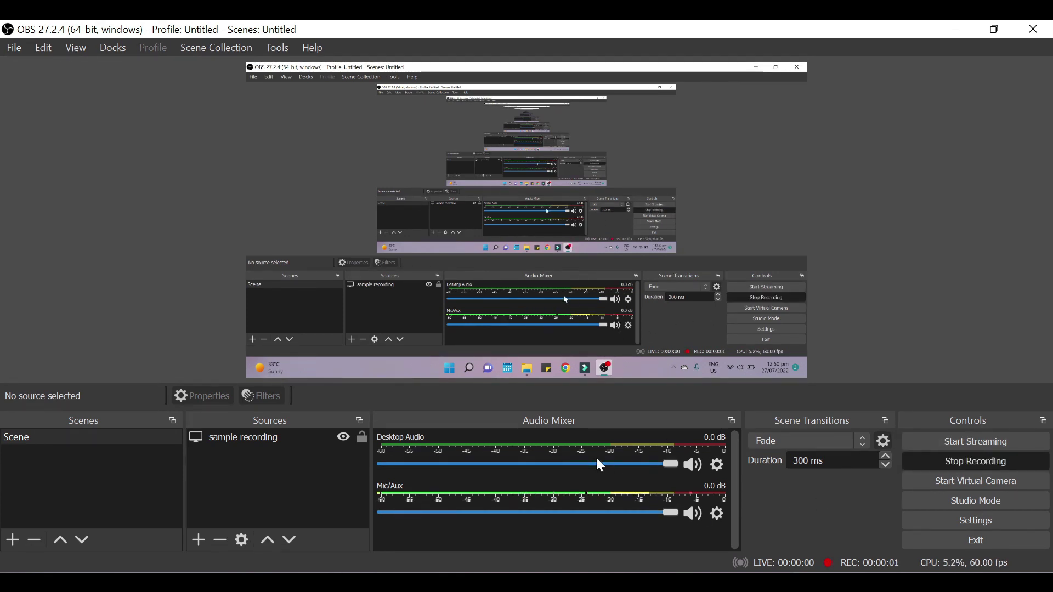